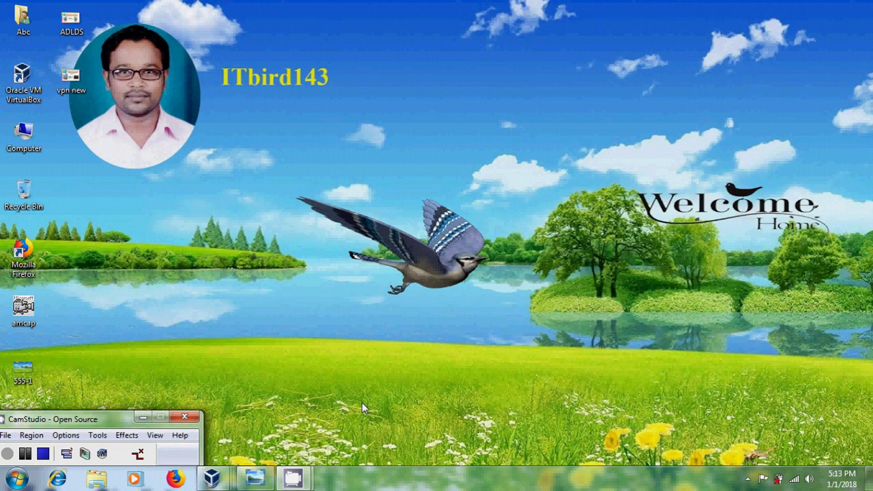
Step: Restore the 'vpn new' title image for Windows Server 2012 R2 VPN Server configuration (Method 2)
{"action": "left_click", "coordinate": [254, 477]}
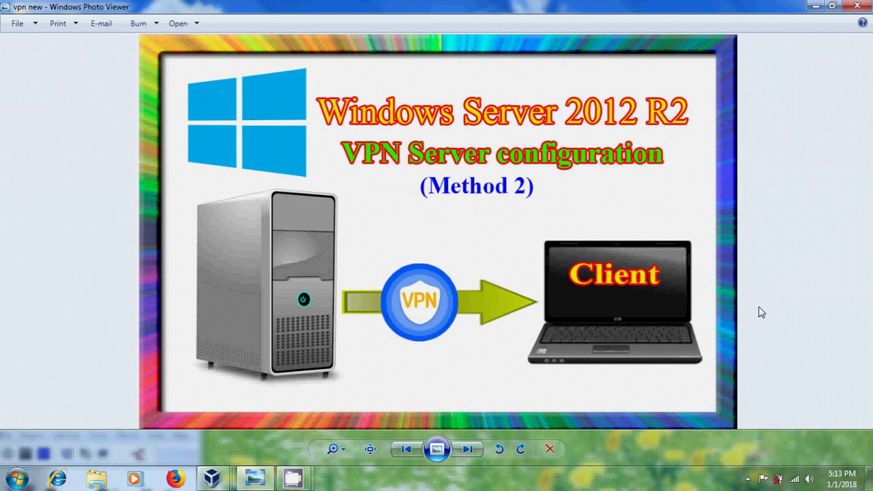
Step: Switch to the 2012server virtual machine and open Server Manager
{"action": "mouse_move", "coordinate": [227, 475]}
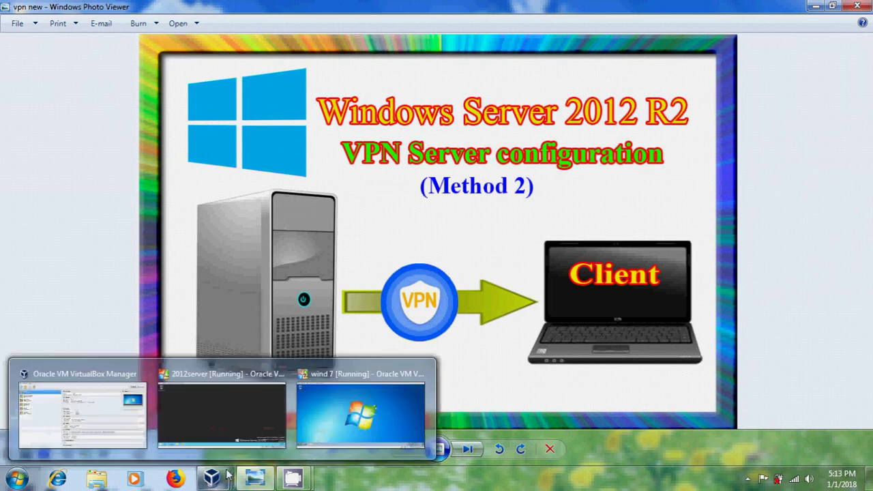
{"action": "left_click", "coordinate": [257, 404]}
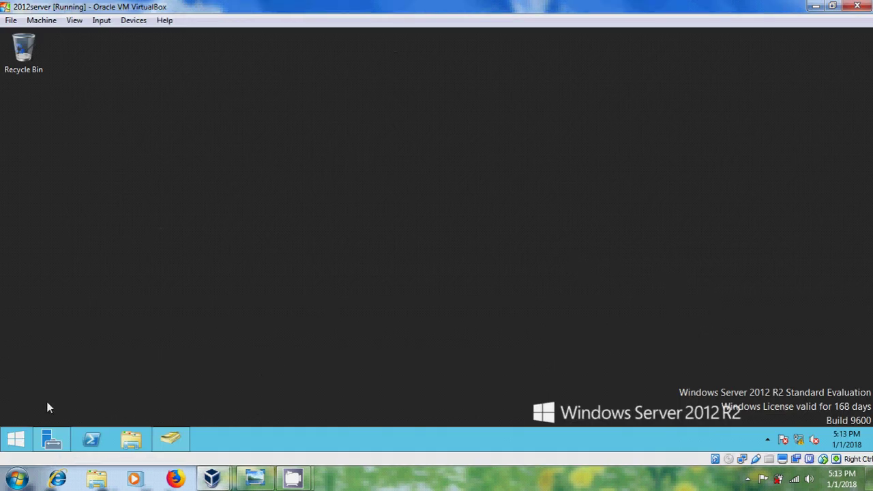
{"action": "left_click", "coordinate": [52, 439]}
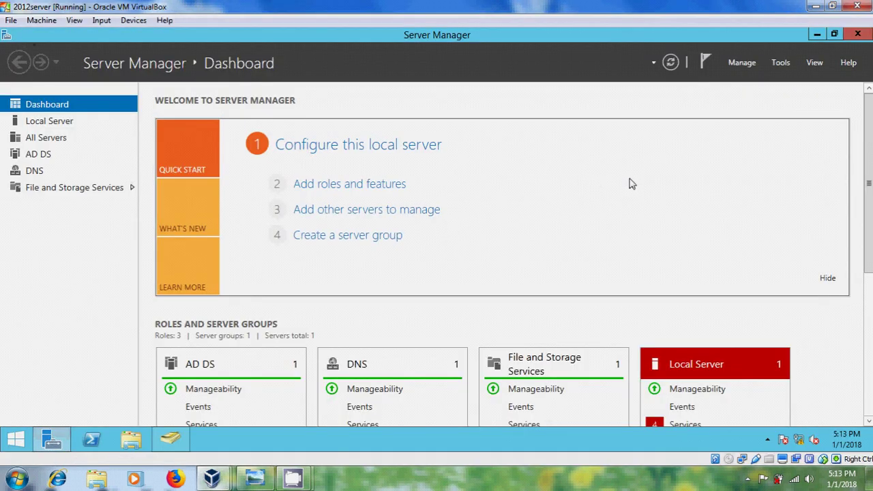
Step: Start a maximized Add Roles and Features wizard with role-based installation on server.officenet.com
{"action": "left_click", "coordinate": [394, 186]}
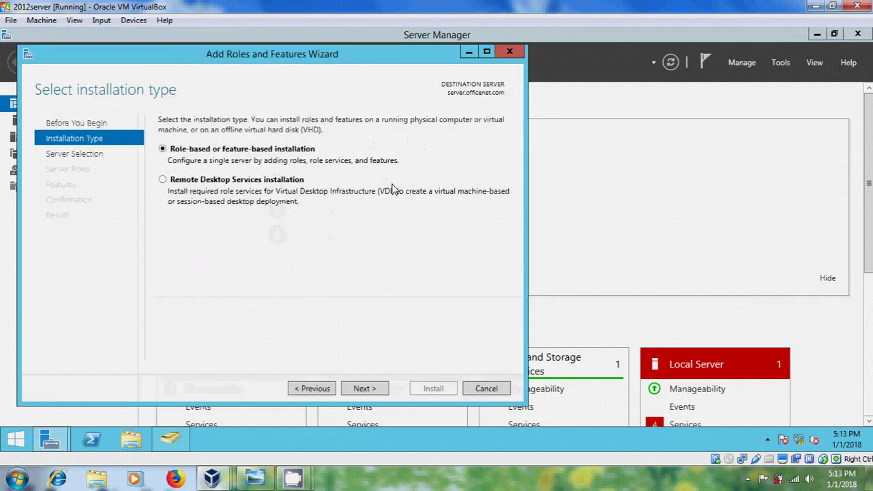
{"action": "left_click", "coordinate": [493, 53]}
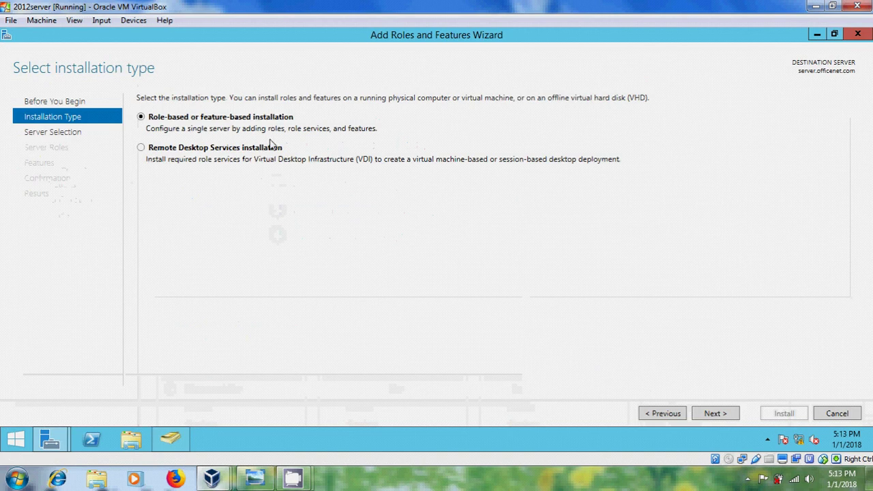
{"action": "left_click", "coordinate": [716, 414]}
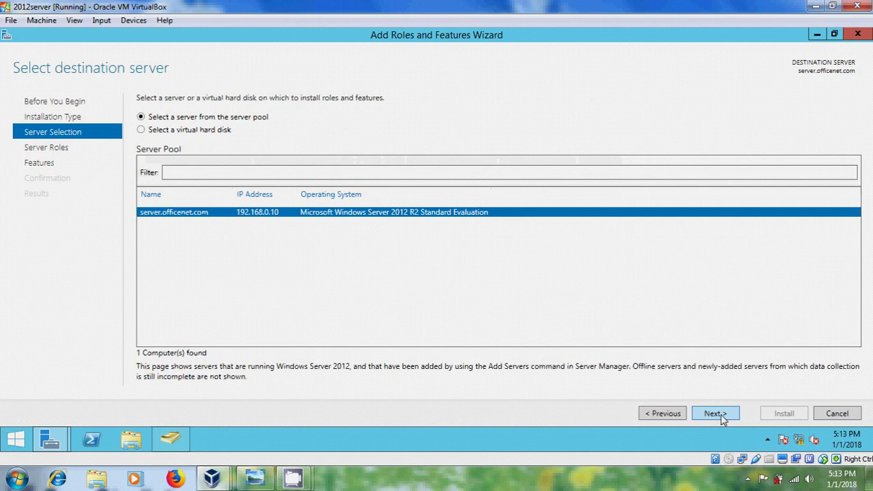
{"action": "left_click", "coordinate": [715, 414]}
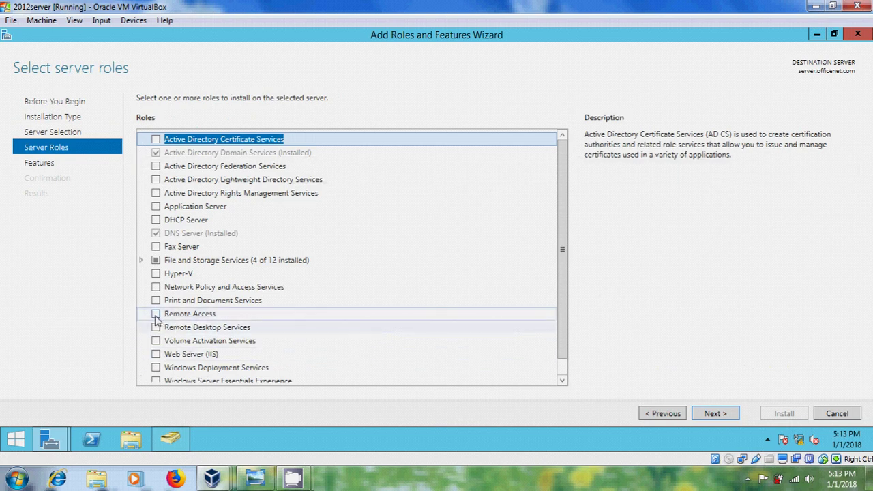
Step: Select the Remote Access role and advance past Features to its role services
{"action": "left_click", "coordinate": [156, 314]}
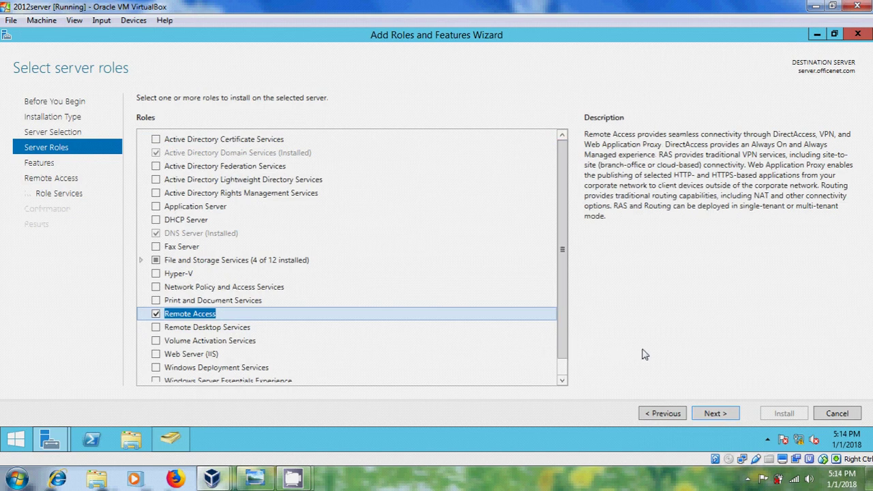
{"action": "left_click", "coordinate": [730, 416]}
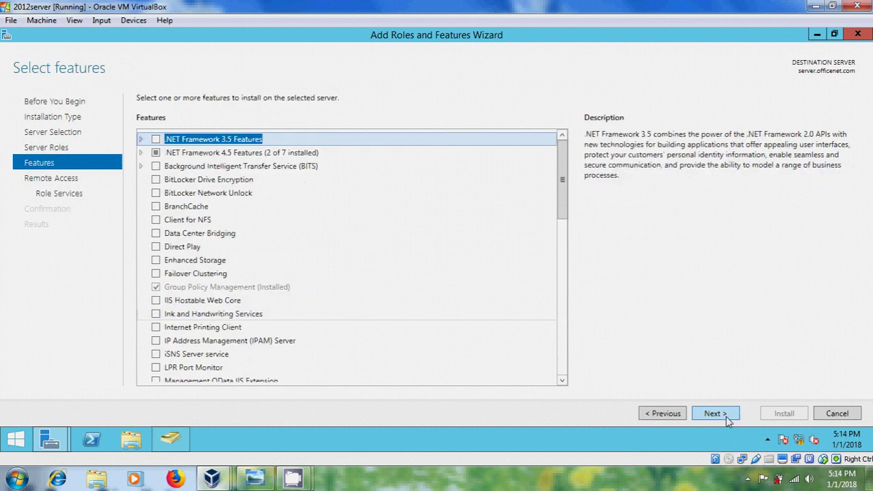
{"action": "left_click", "coordinate": [729, 418]}
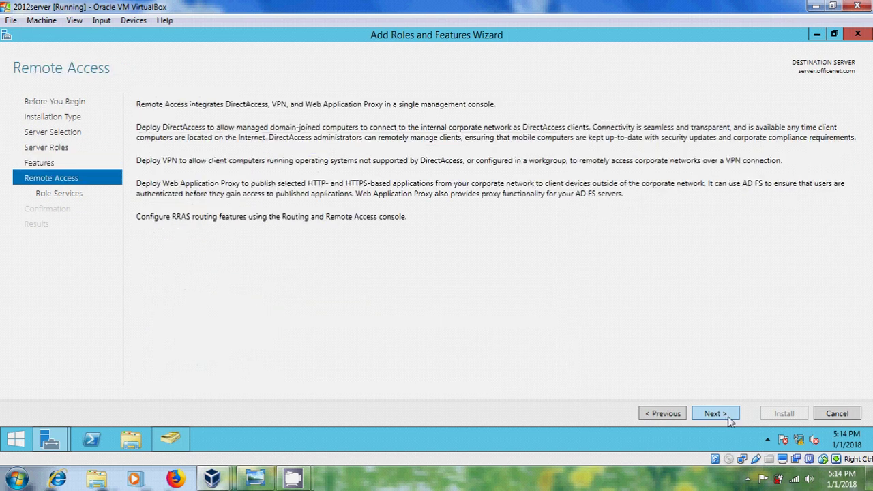
{"action": "left_click", "coordinate": [729, 421]}
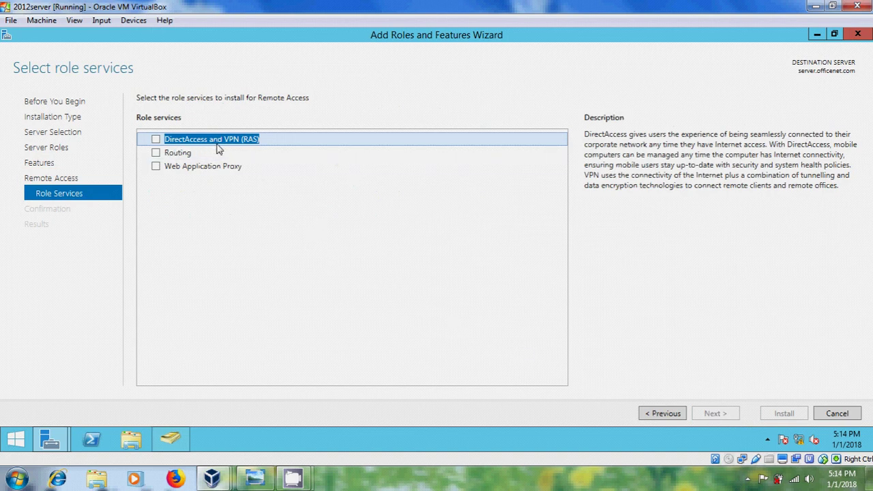
Step: Add DirectAccess and VPN (RAS) with required features plus Routing, keeping default IIS services
{"action": "left_click", "coordinate": [157, 140]}
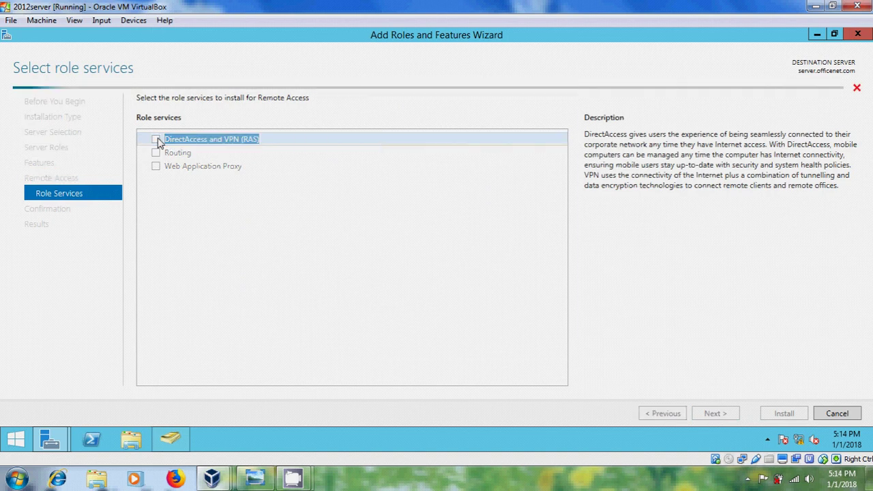
{"action": "left_click", "coordinate": [468, 338]}
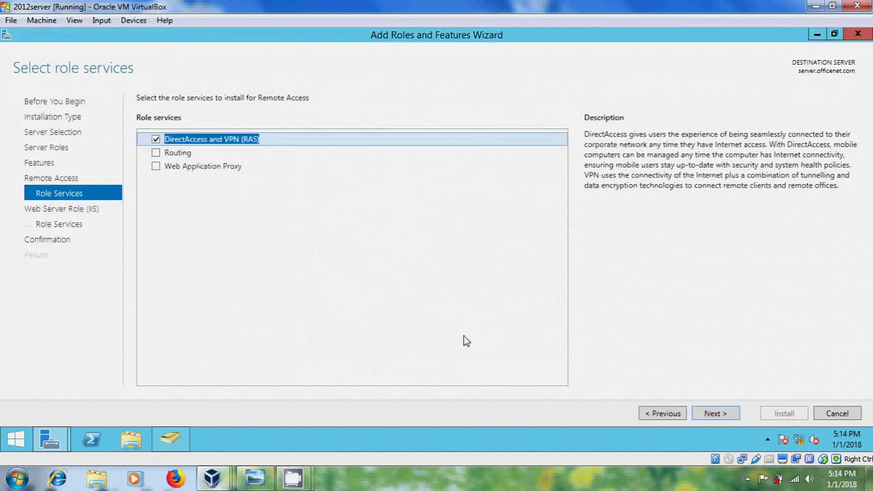
{"action": "left_click", "coordinate": [156, 153]}
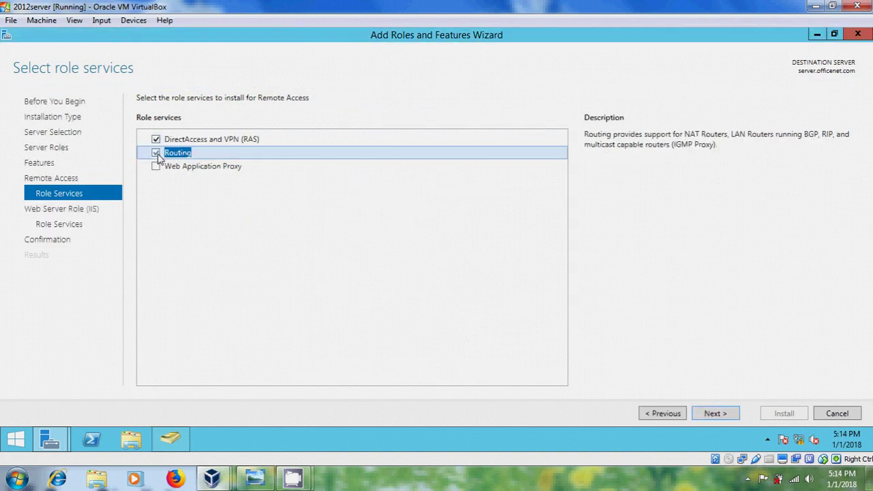
{"action": "left_click", "coordinate": [727, 415]}
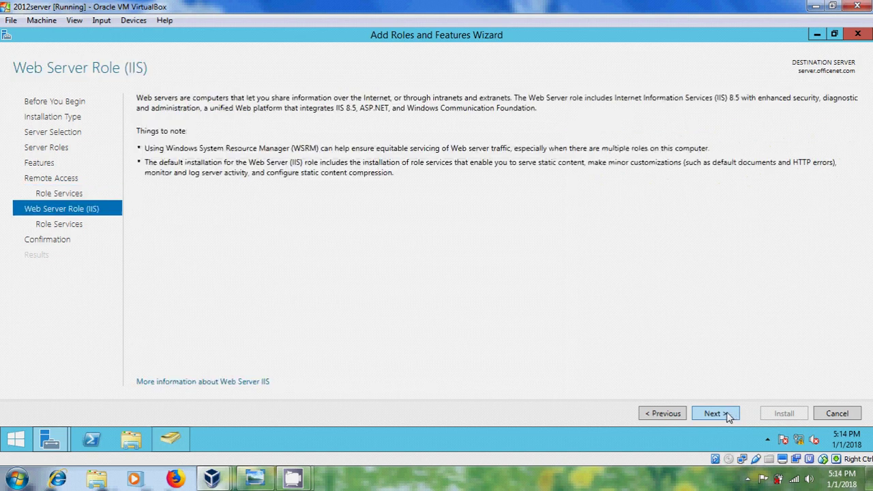
{"action": "left_click", "coordinate": [728, 416]}
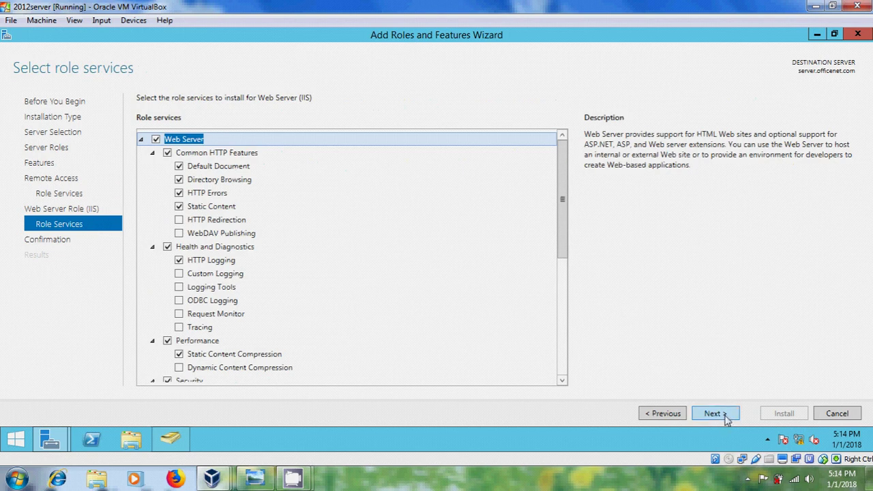
{"action": "left_click", "coordinate": [726, 416]}
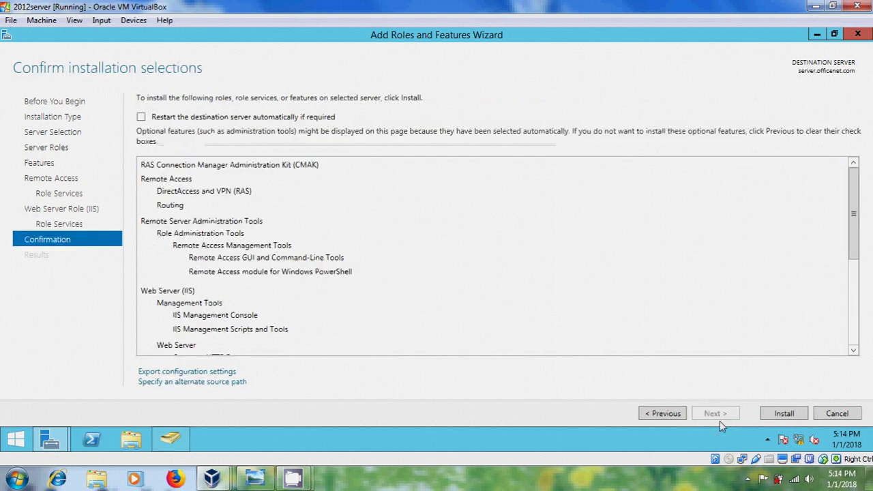
Step: Install Remote Access with DirectAccess and VPN (RAS), Routing, and Web Server (IIS)
{"action": "left_click", "coordinate": [782, 416]}
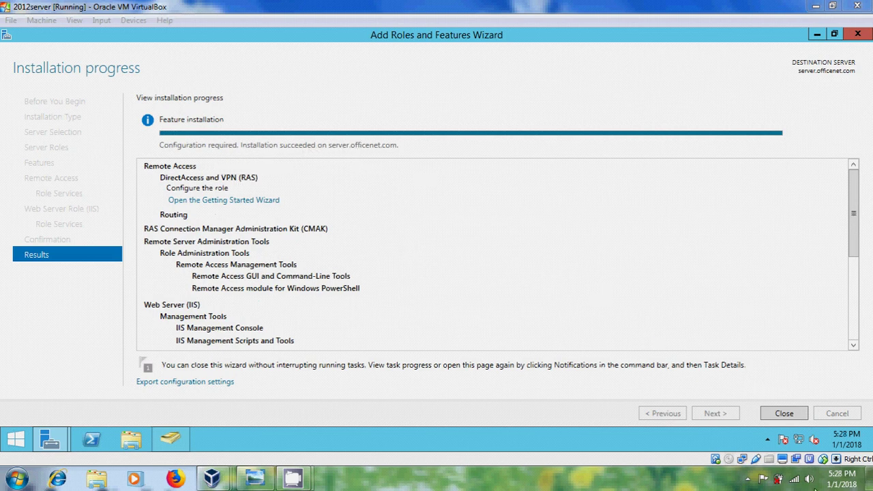
Step: Close the finished wizard and restart Add Roles with role-based installation on the same server
{"action": "left_click", "coordinate": [788, 415]}
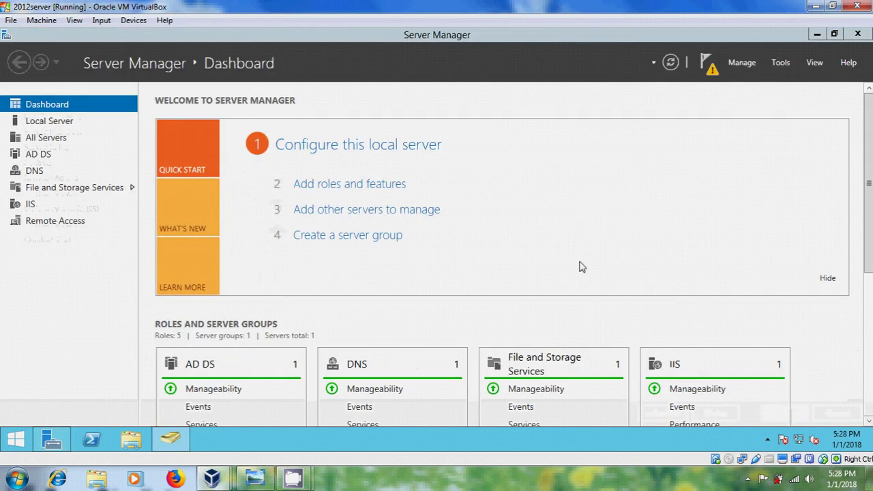
{"action": "left_click", "coordinate": [380, 190]}
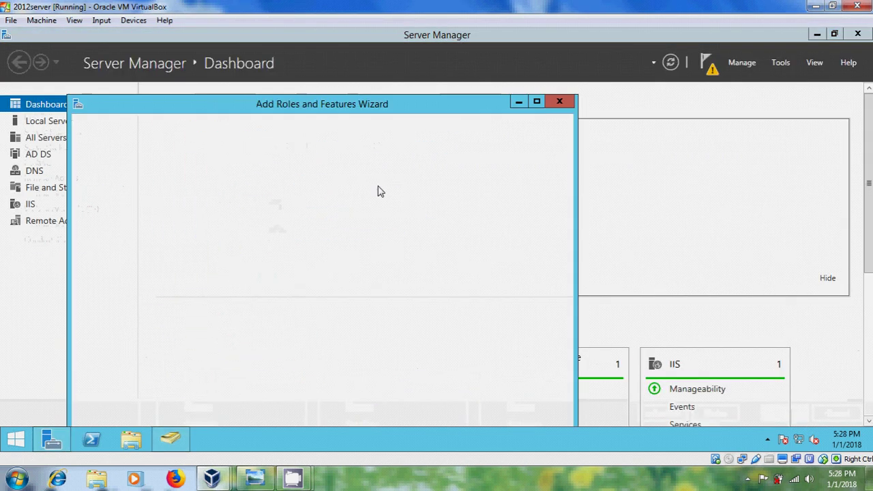
{"action": "left_click", "coordinate": [536, 103]}
{"action": "left_click", "coordinate": [714, 414]}
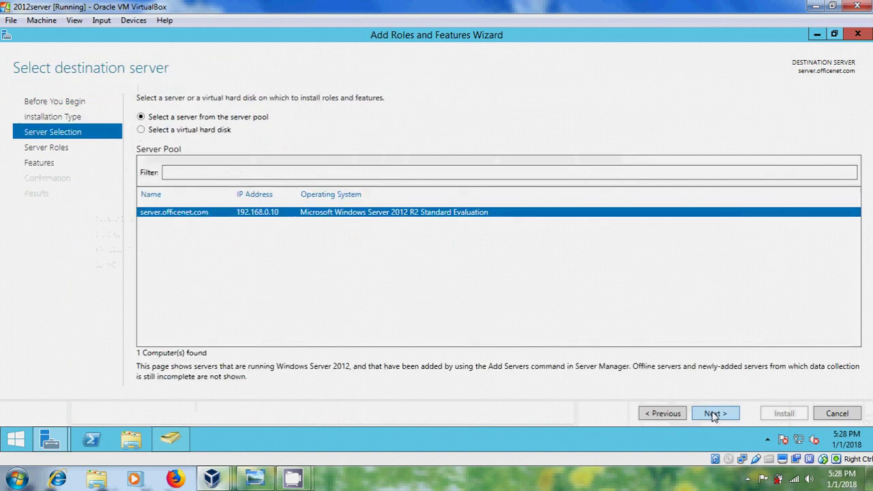
{"action": "left_click", "coordinate": [714, 414]}
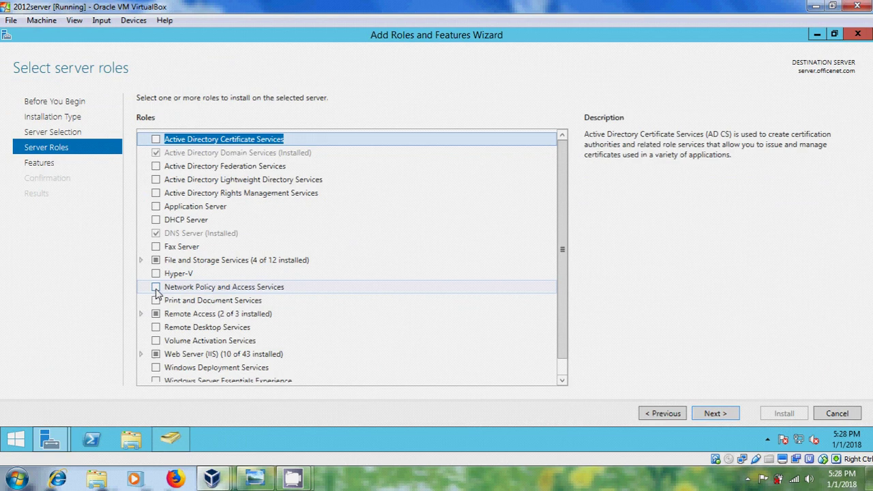
Step: Select Network Policy and Access Services with its management tools, keeping Network Policy Server
{"action": "left_click", "coordinate": [156, 288]}
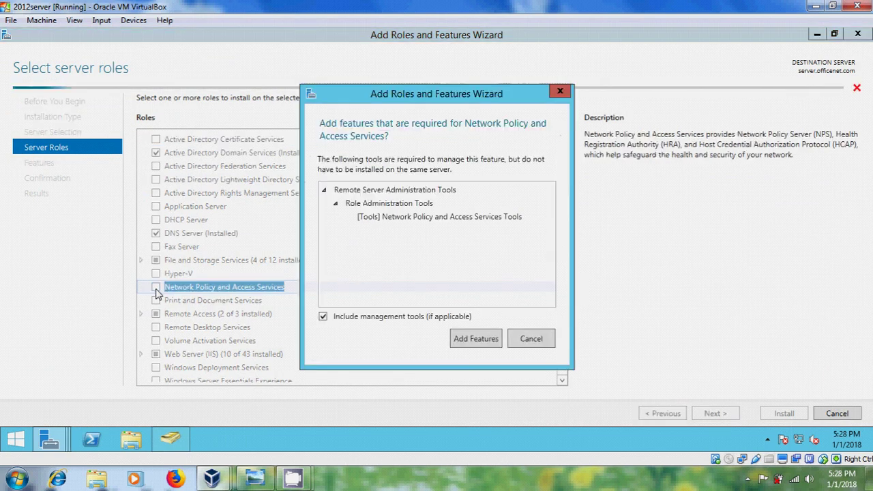
{"action": "left_click", "coordinate": [482, 338]}
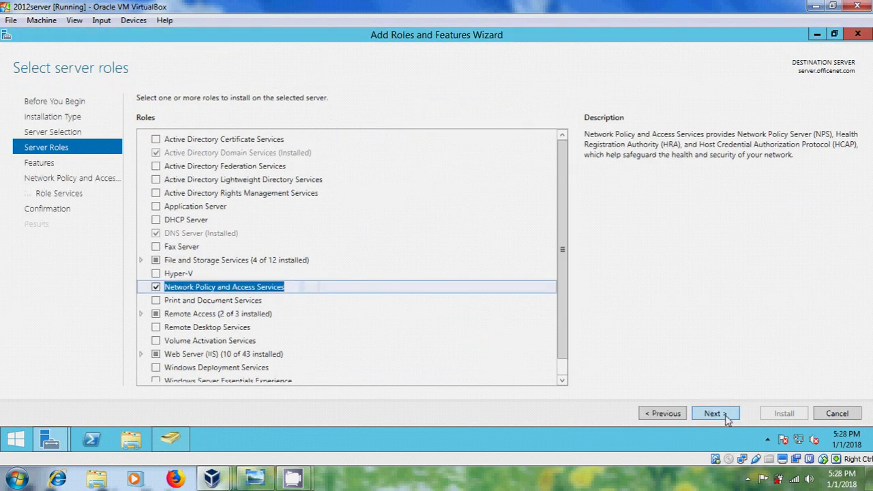
{"action": "left_click", "coordinate": [714, 413]}
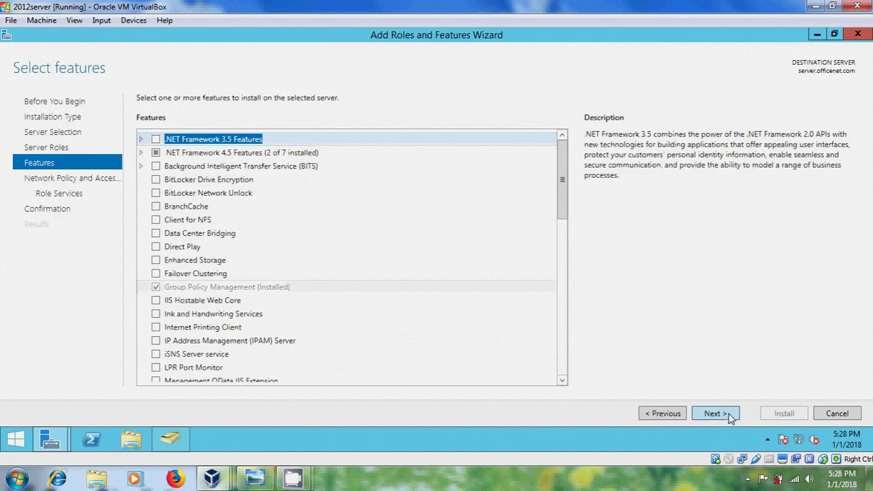
{"action": "left_click", "coordinate": [730, 416]}
{"action": "left_click", "coordinate": [727, 417]}
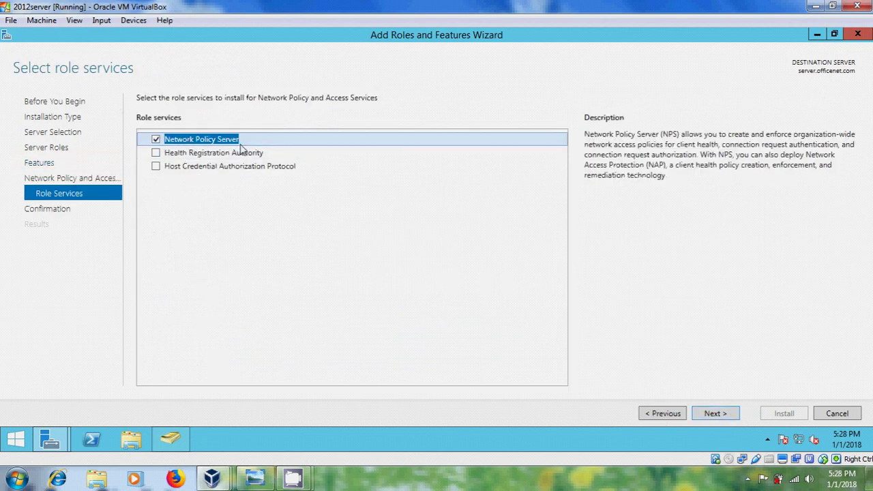
{"action": "left_click", "coordinate": [722, 416]}
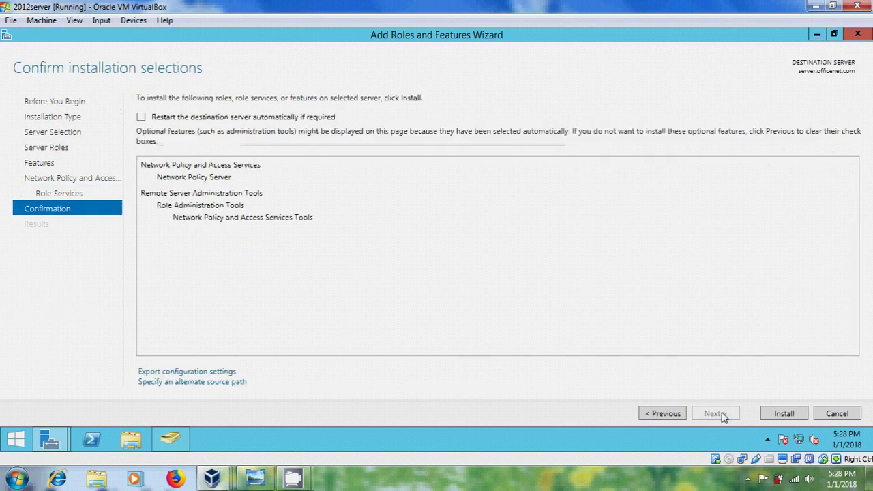
Step: Install Network Policy and Access Services and close the wizard once it succeeds
{"action": "left_click", "coordinate": [776, 423]}
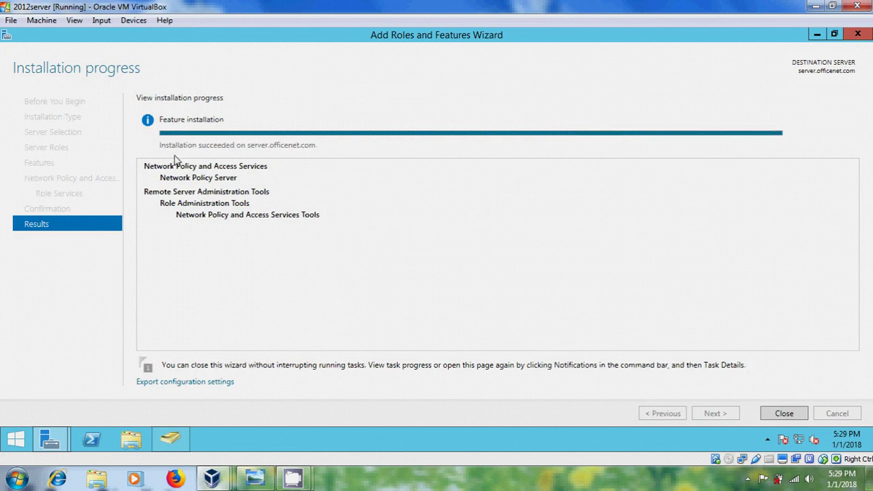
{"action": "left_click", "coordinate": [784, 414]}
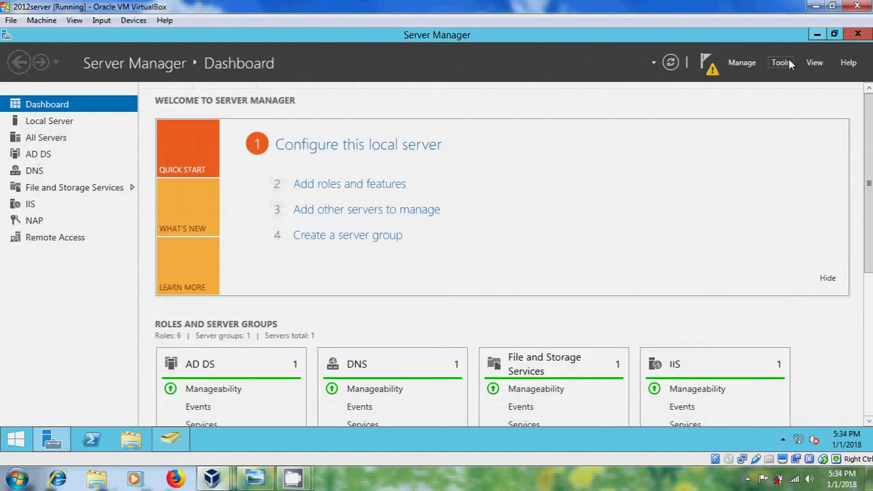
Step: Launch Routing and Remote Access from Tools and bring up actions for SERVER (local)
{"action": "left_click", "coordinate": [789, 60]}
{"action": "mouse_move", "coordinate": [772, 420]}
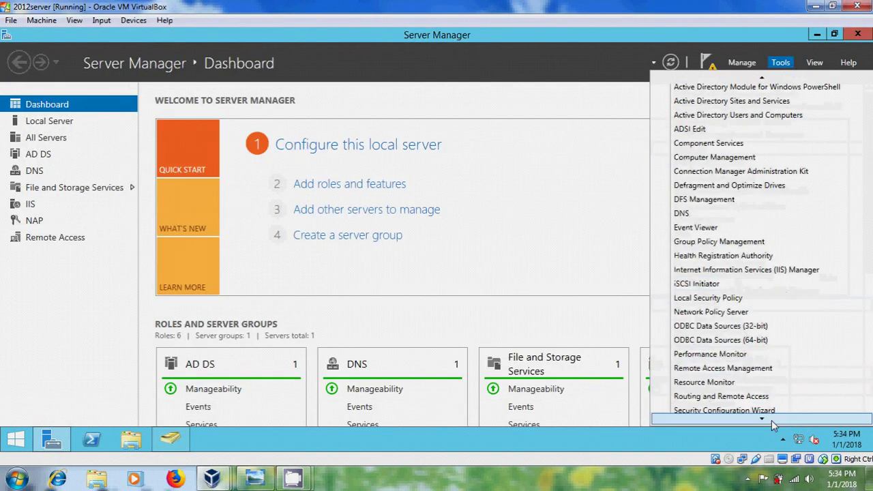
{"action": "left_click", "coordinate": [757, 300]}
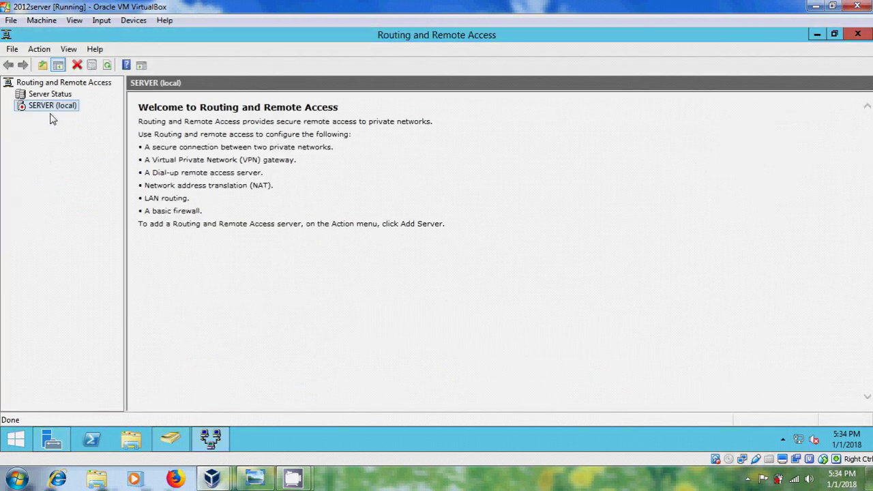
{"action": "right_click", "coordinate": [72, 108]}
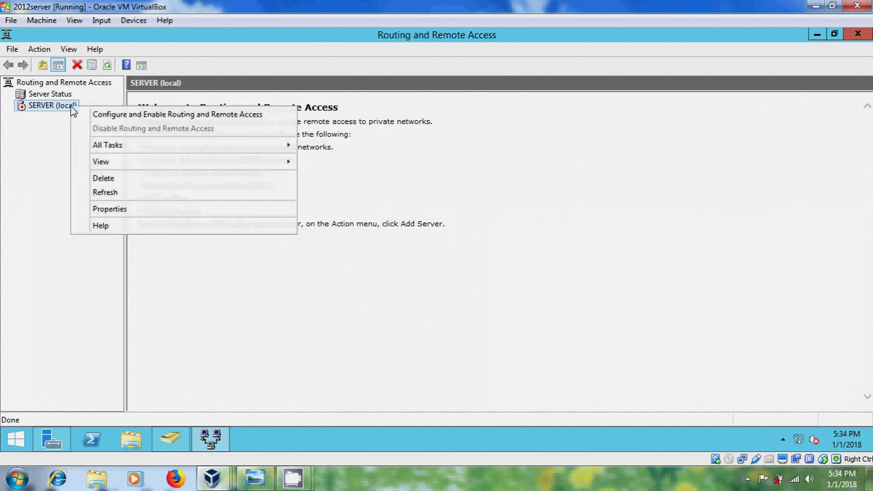
Step: Configure Routing and Remote Access for VPN access and NAT with Ethernet as the Internet interface
{"action": "left_click", "coordinate": [202, 118]}
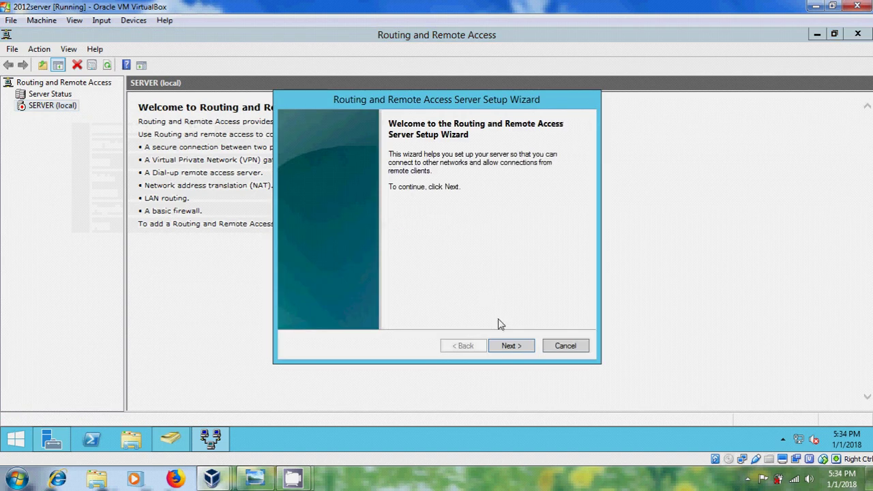
{"action": "left_click", "coordinate": [508, 346]}
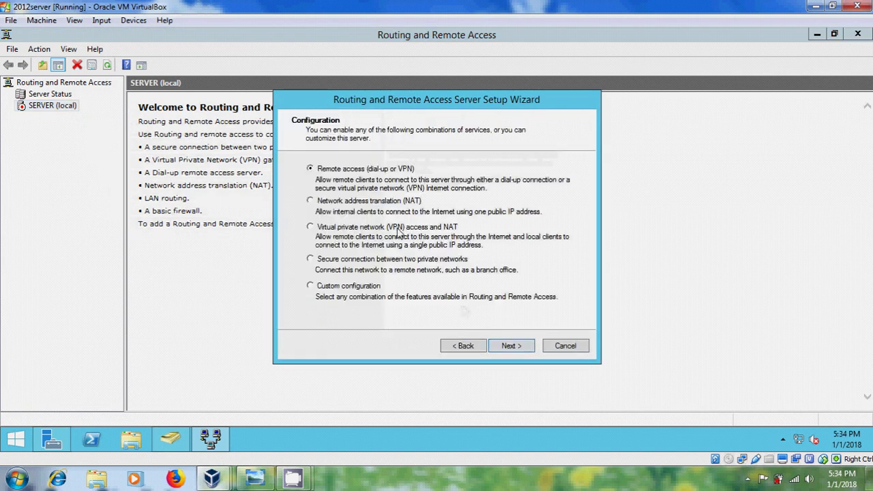
{"action": "left_click", "coordinate": [320, 231]}
{"action": "left_click", "coordinate": [511, 346]}
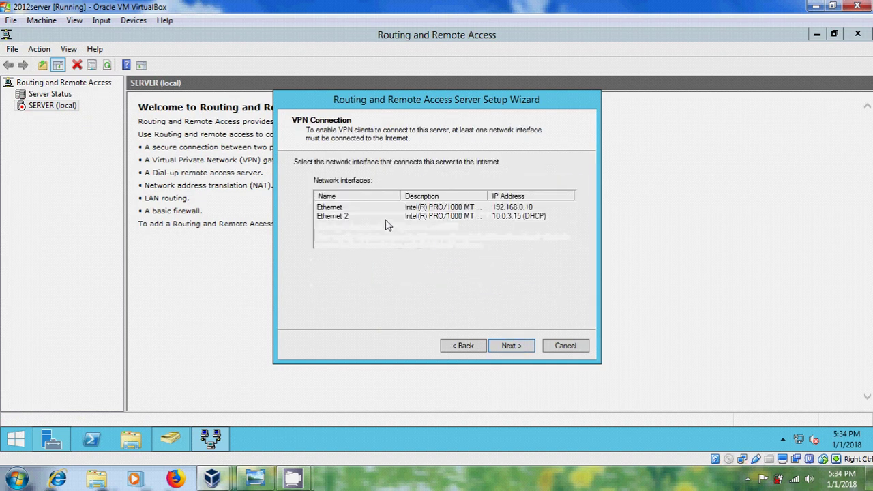
{"action": "left_click", "coordinate": [337, 211]}
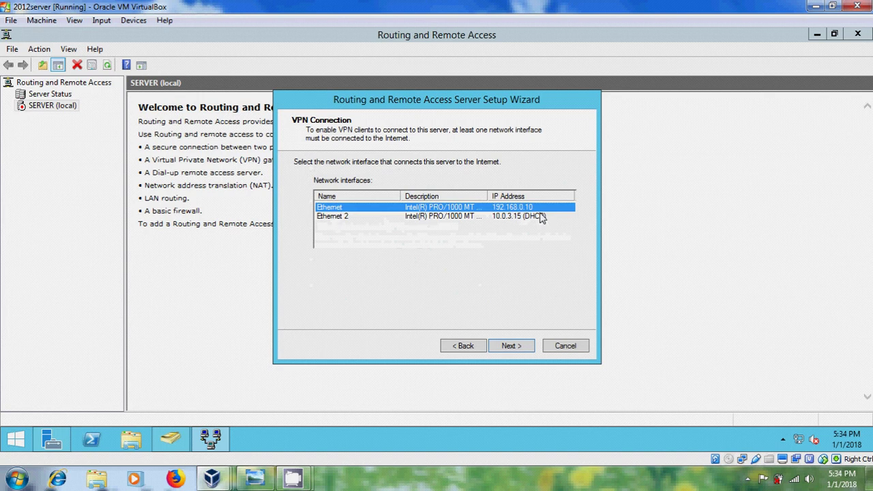
{"action": "left_click", "coordinate": [523, 348]}
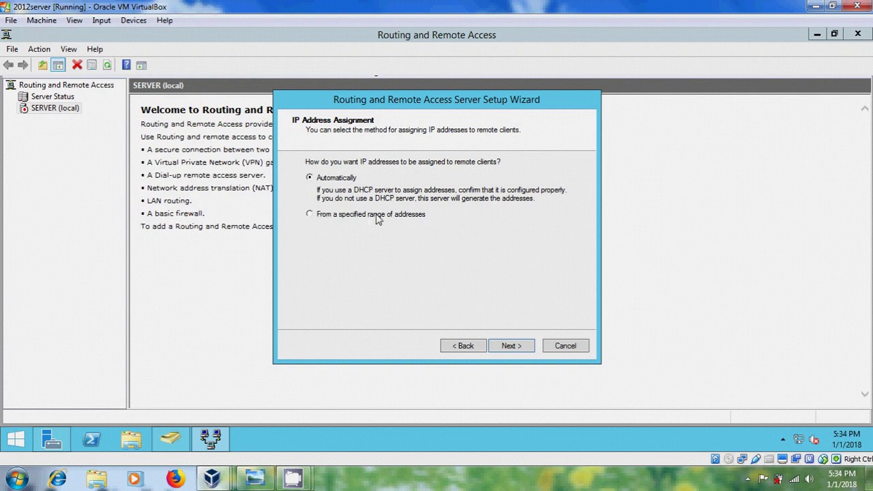
Step: Create a client address pool 192.168.0.1–192.168.0.99 and keep local authentication without RADIUS
{"action": "left_click", "coordinate": [512, 345]}
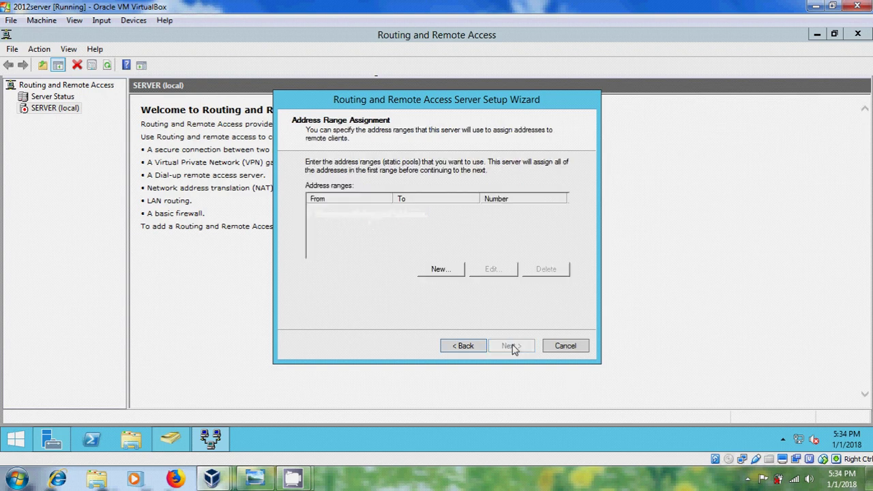
{"action": "left_click", "coordinate": [447, 273]}
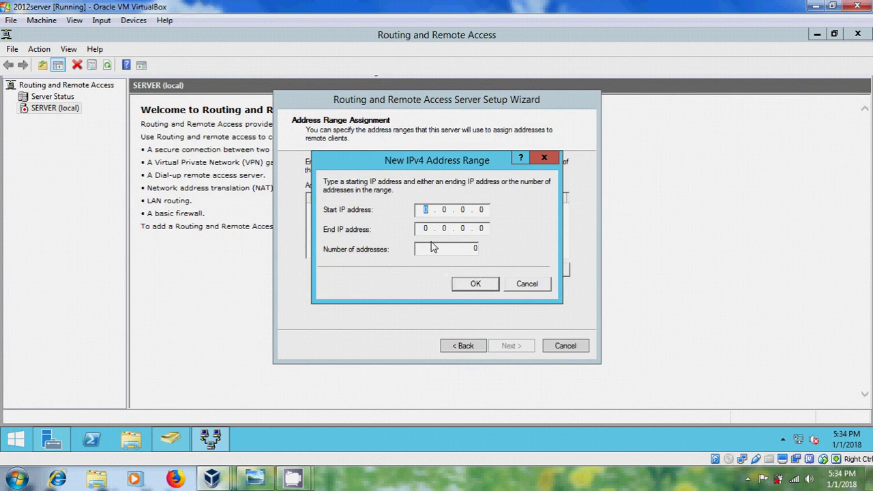
{"action": "type", "text": "192.168.0"}
{"action": "type", "text": "192.16"}
{"action": "type", "text": "8"}
{"action": "type", "text": "0"}
{"action": "type", "text": "99"}
{"action": "left_click", "coordinate": [476, 284]}
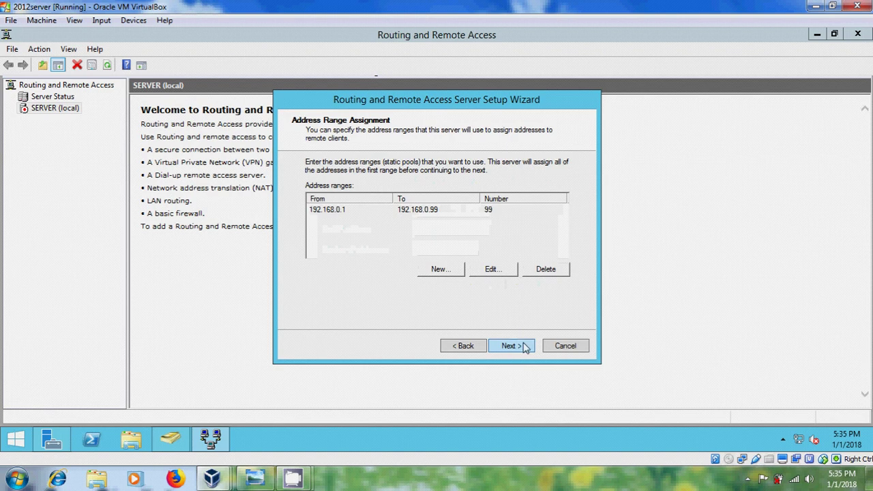
{"action": "left_click", "coordinate": [511, 346]}
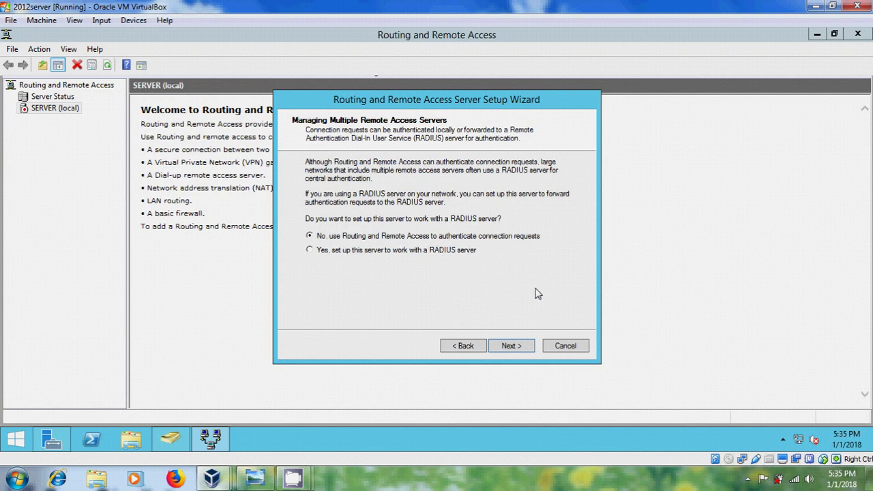
{"action": "left_click", "coordinate": [517, 349]}
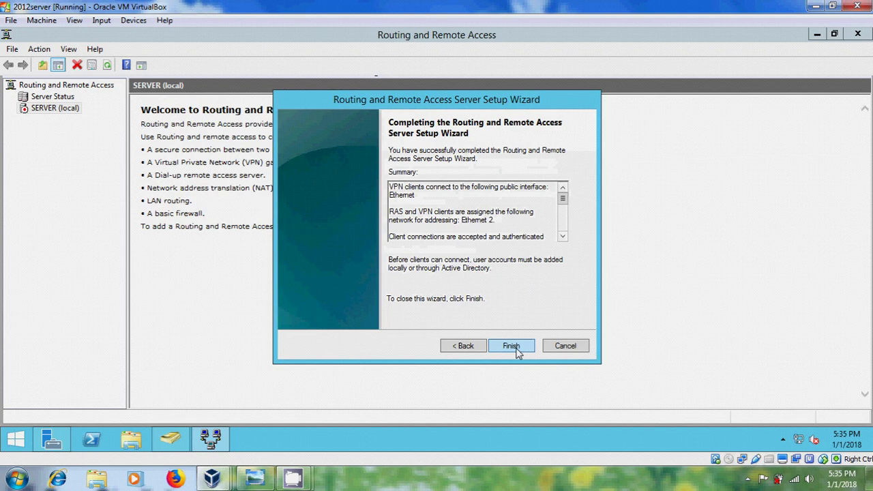
Step: Finish the RRAS setup, acknowledge the policy notice, expand SERVER (local), and minimize the console
{"action": "left_click", "coordinate": [516, 349]}
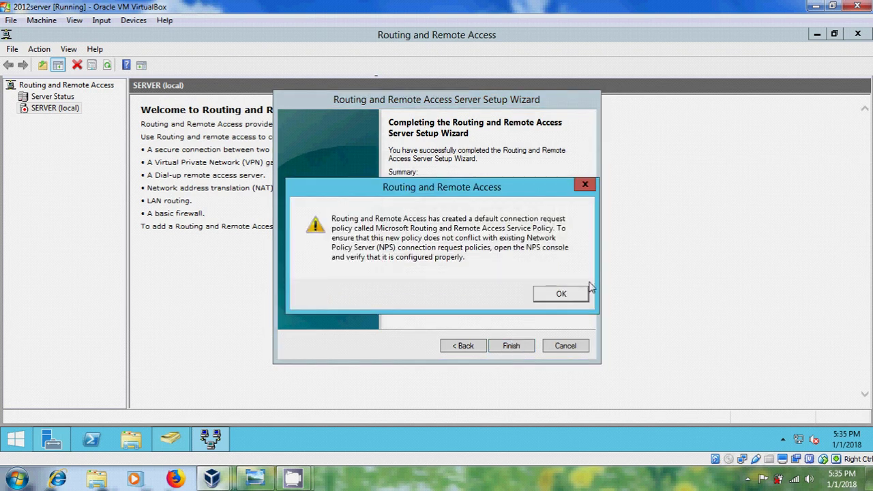
{"action": "left_click", "coordinate": [564, 294]}
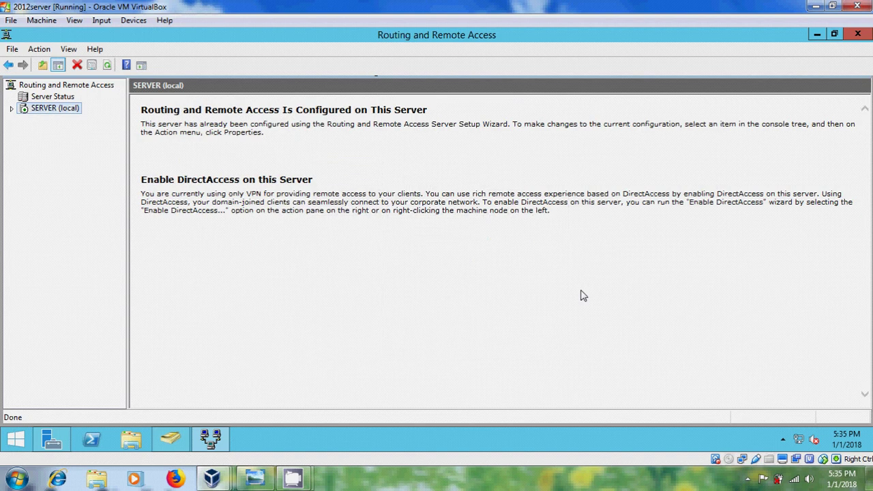
{"action": "left_click", "coordinate": [10, 108]}
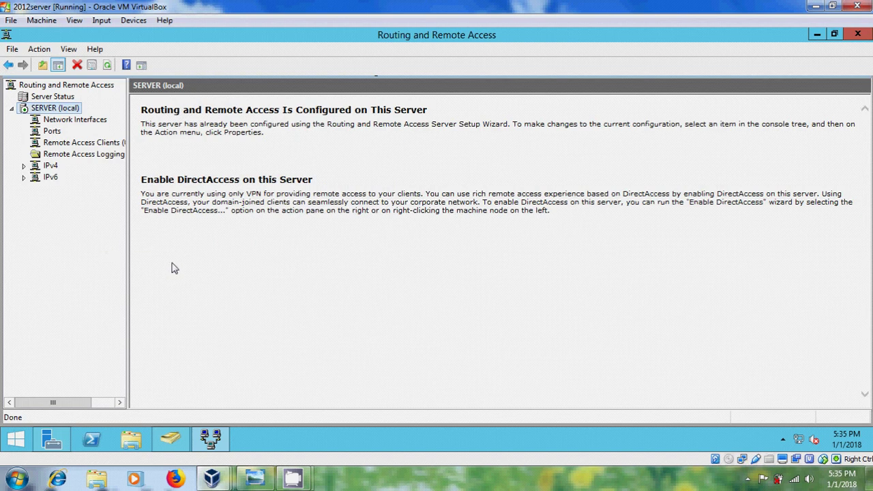
{"action": "left_click", "coordinate": [818, 34]}
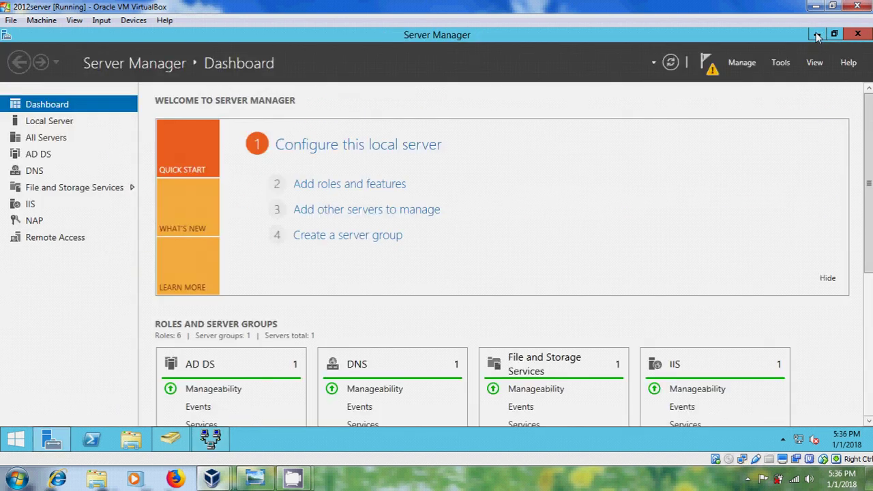
Step: Launch Network Policy Server maximized and display its Network Policies list
{"action": "left_click", "coordinate": [781, 62]}
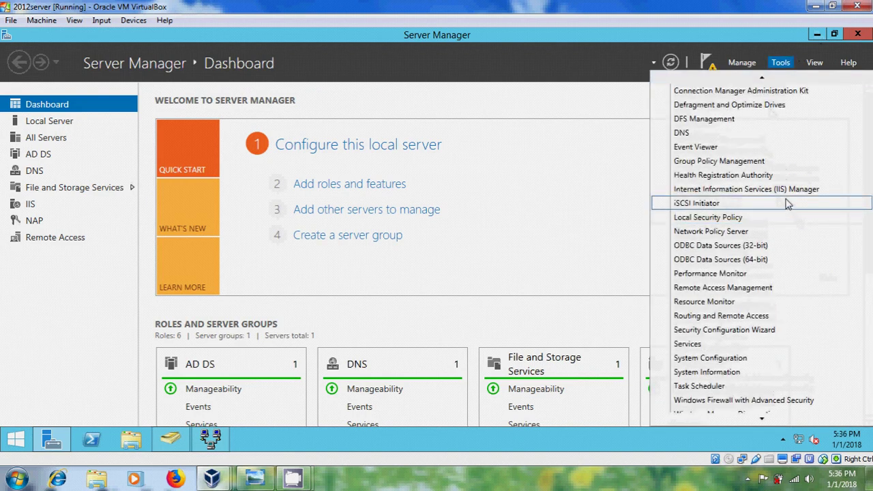
{"action": "left_click", "coordinate": [773, 232]}
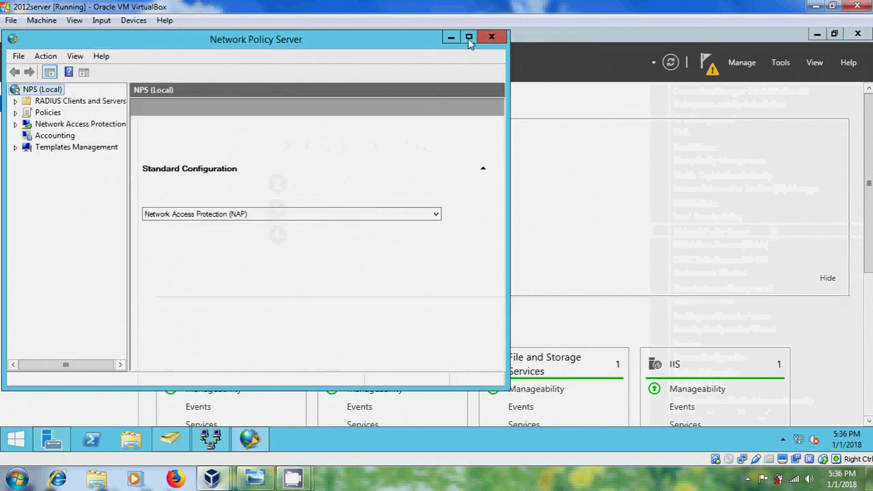
{"action": "left_click", "coordinate": [468, 37]}
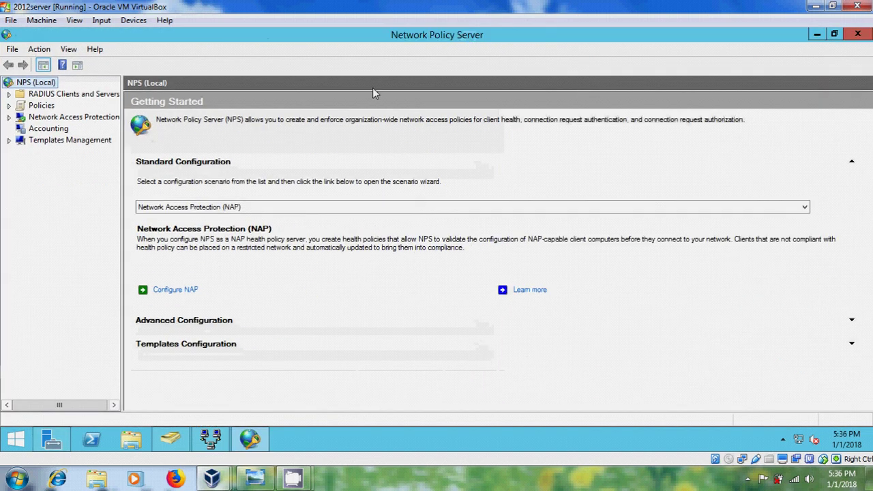
{"action": "left_click", "coordinate": [9, 106]}
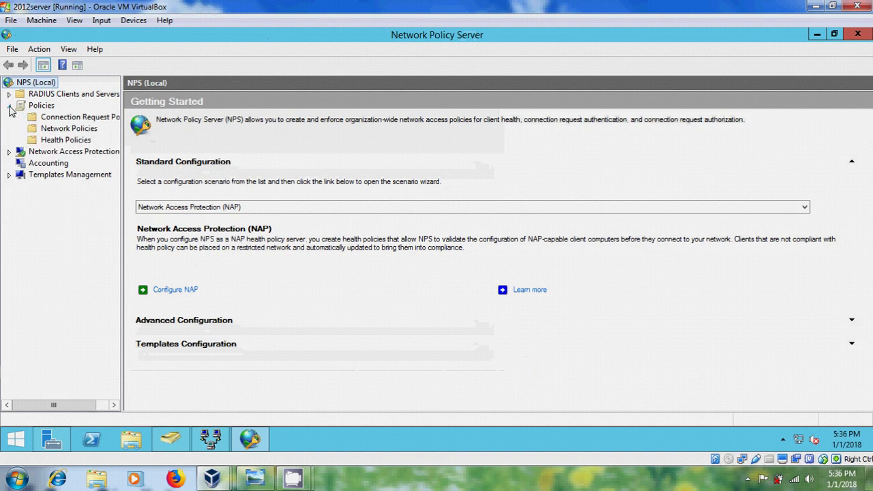
{"action": "left_click", "coordinate": [78, 130]}
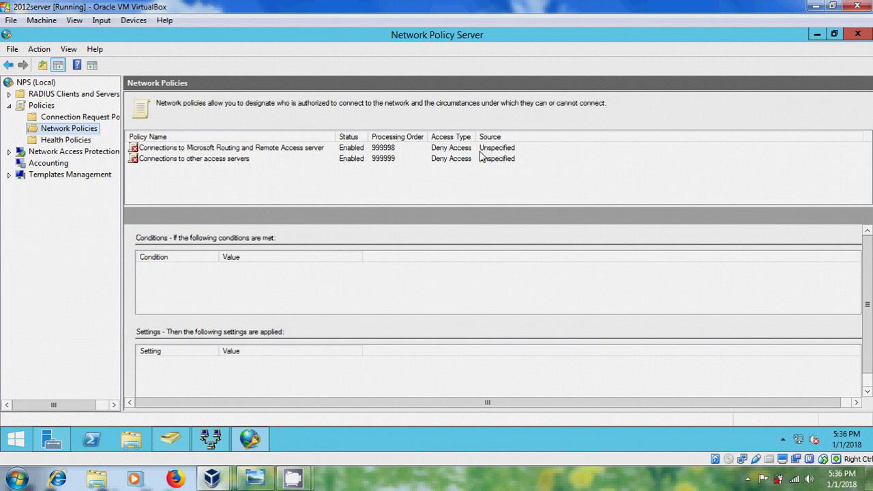
Step: Change the Connections to Microsoft Routing and Remote Access server policy to Grant access
{"action": "left_click", "coordinate": [223, 150]}
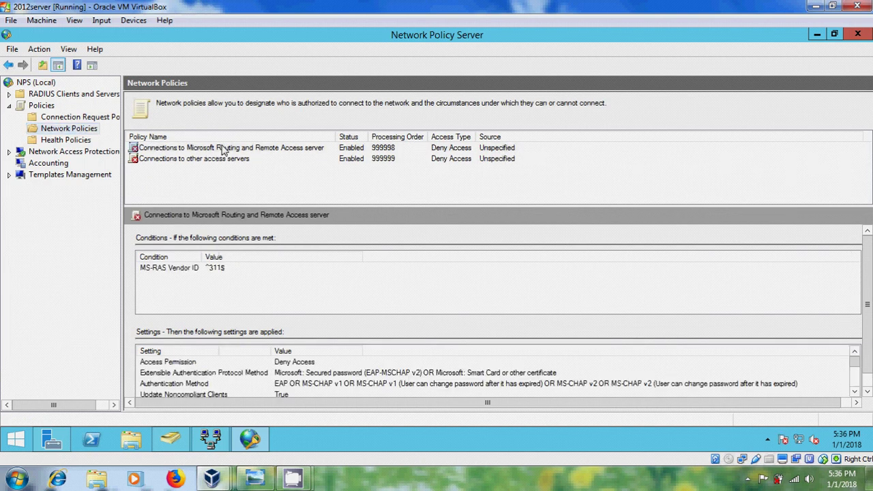
{"action": "left_click", "coordinate": [222, 150]}
{"action": "right_click", "coordinate": [257, 148]}
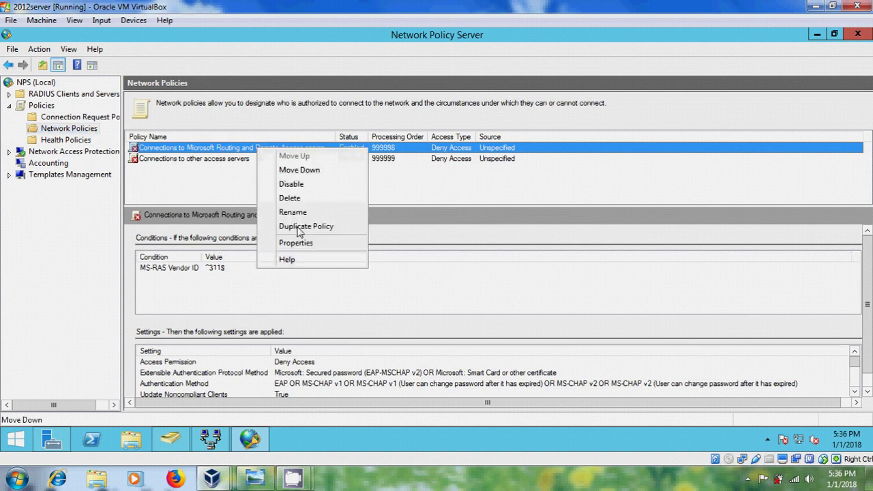
{"action": "left_click", "coordinate": [333, 247]}
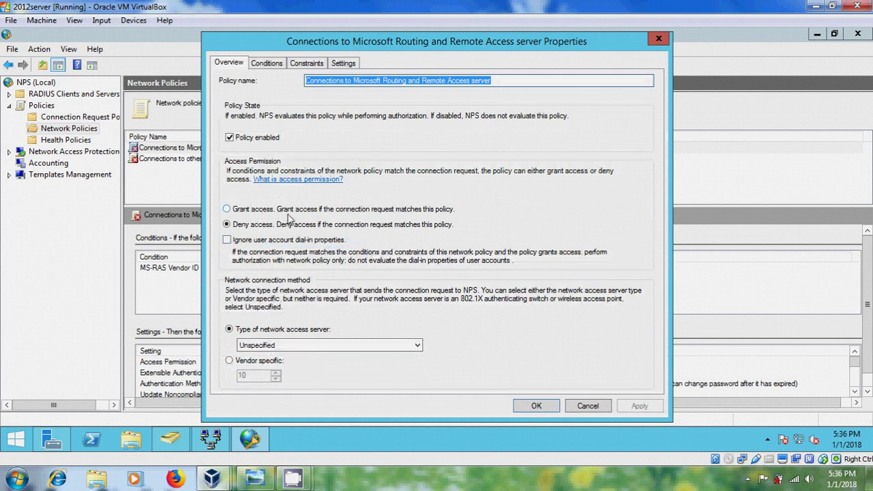
{"action": "left_click", "coordinate": [312, 211]}
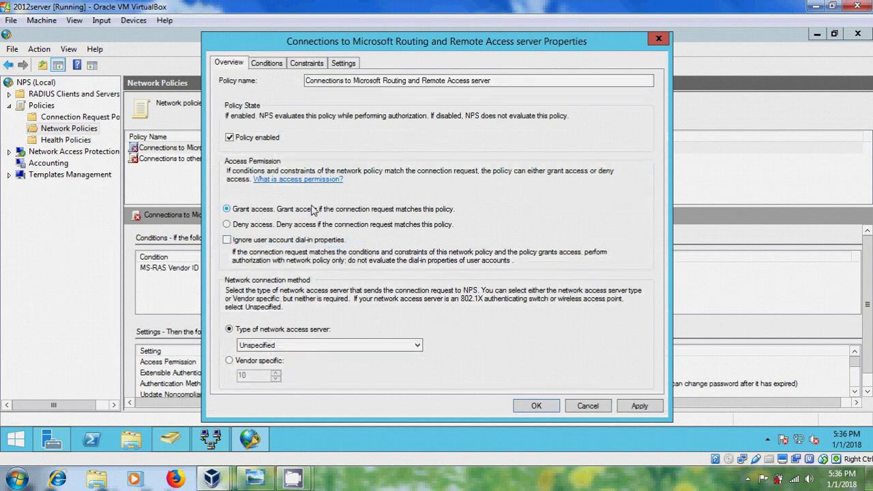
{"action": "left_click", "coordinate": [639, 405]}
{"action": "left_click", "coordinate": [537, 406]}
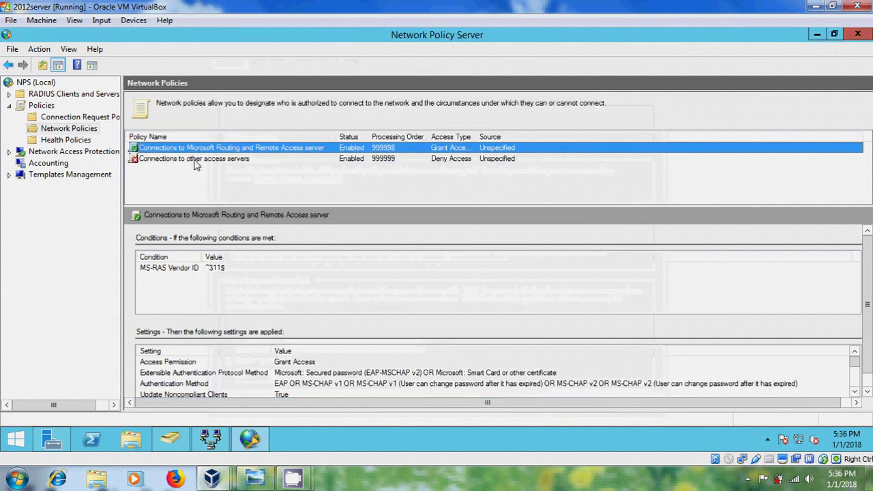
Step: Change the Connections to other access servers policy to Grant access
{"action": "left_click", "coordinate": [240, 162]}
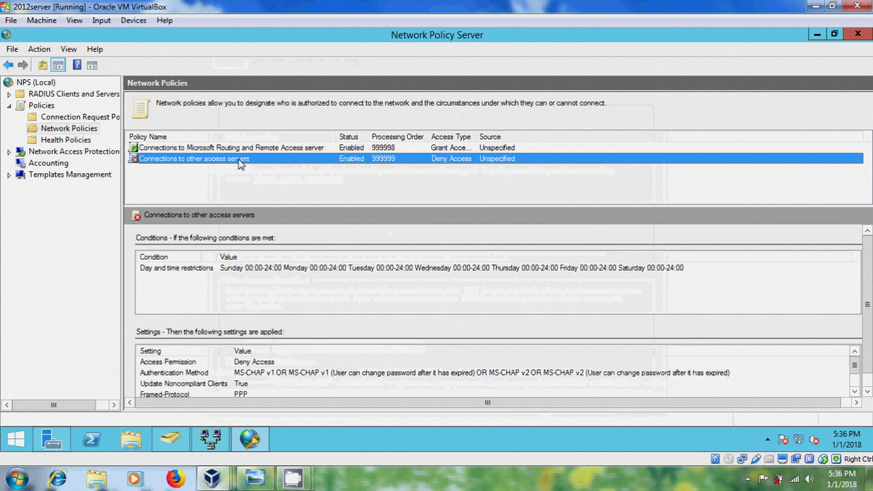
{"action": "right_click", "coordinate": [240, 163]}
{"action": "left_click", "coordinate": [272, 254]}
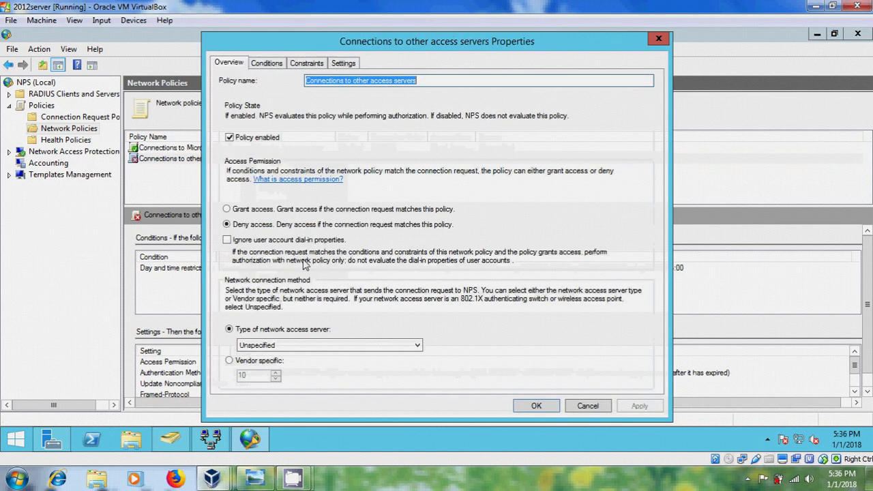
{"action": "left_click", "coordinate": [256, 209]}
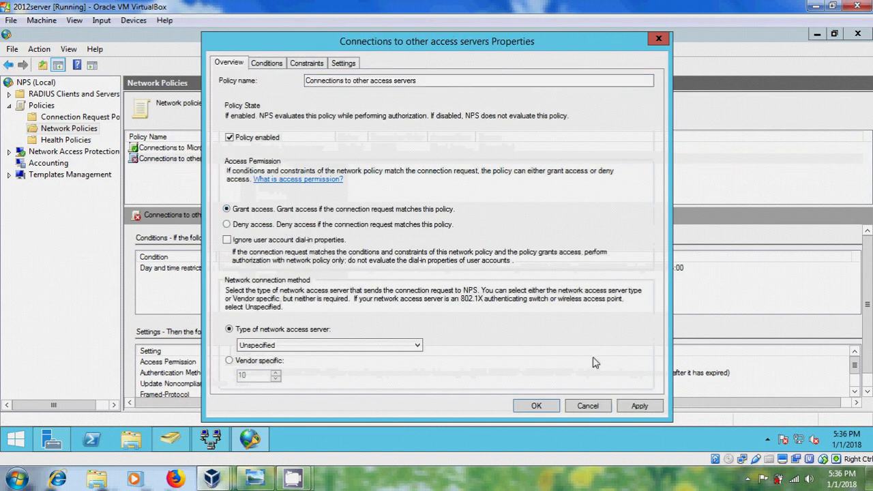
{"action": "left_click", "coordinate": [640, 405]}
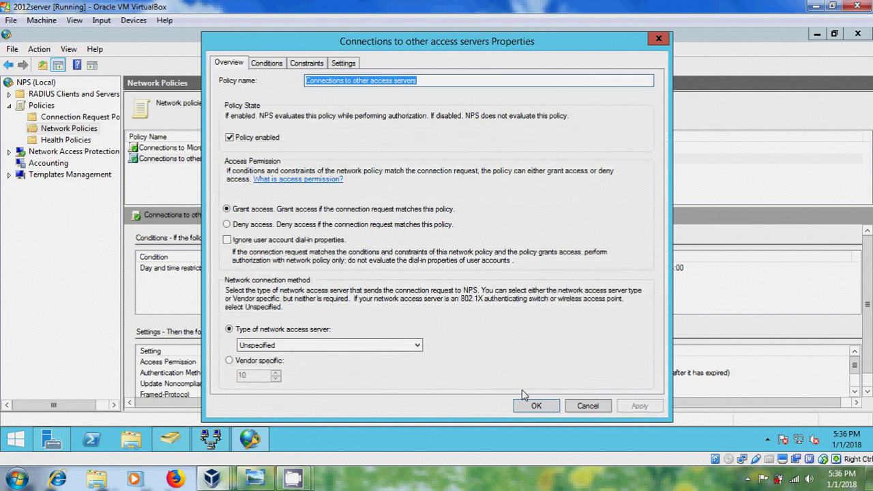
{"action": "left_click", "coordinate": [536, 406]}
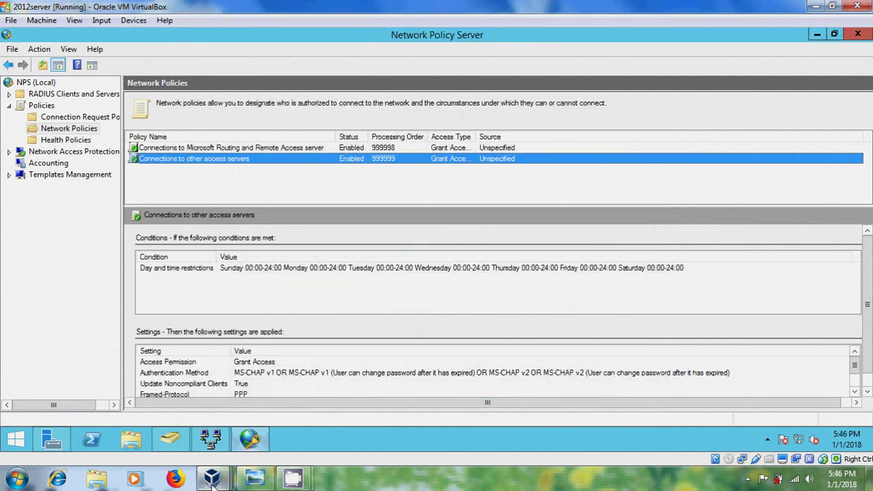
Step: Switch to the Windows 7 client and launch a command prompt via Start search 'cmd'
{"action": "mouse_move", "coordinate": [213, 483]}
{"action": "left_click", "coordinate": [384, 404]}
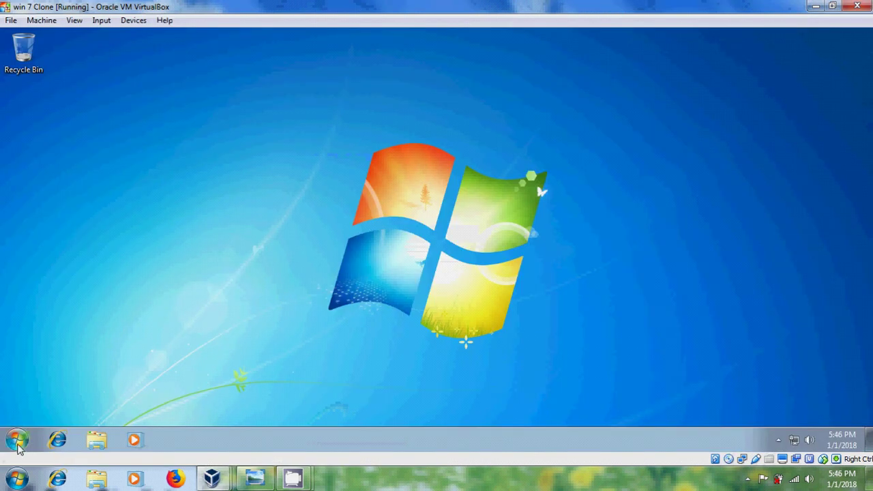
{"action": "left_click", "coordinate": [17, 440]}
{"action": "type", "text": "cmd"}
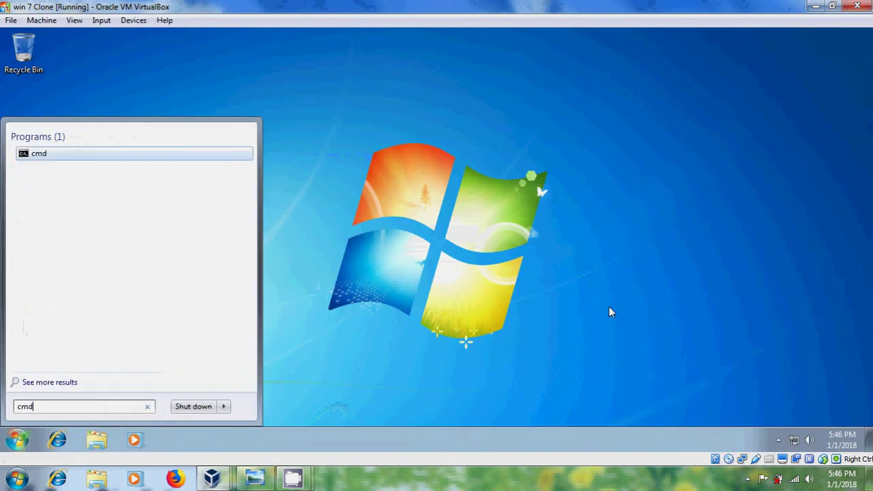
{"action": "key", "text": "Return"}
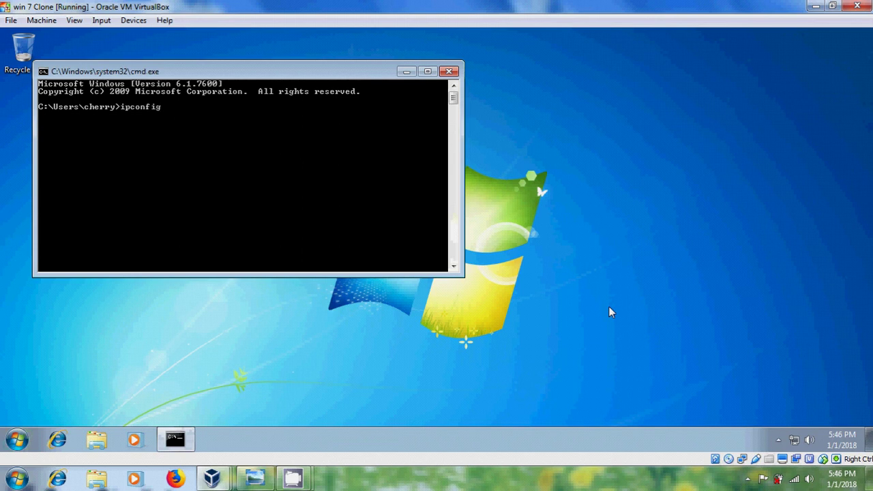
Step: Run ipconfig /all, scroll through every adapter's output, then close the command window
{"action": "type", "text": "ipconfig /all"}
{"action": "key", "text": "Return"}
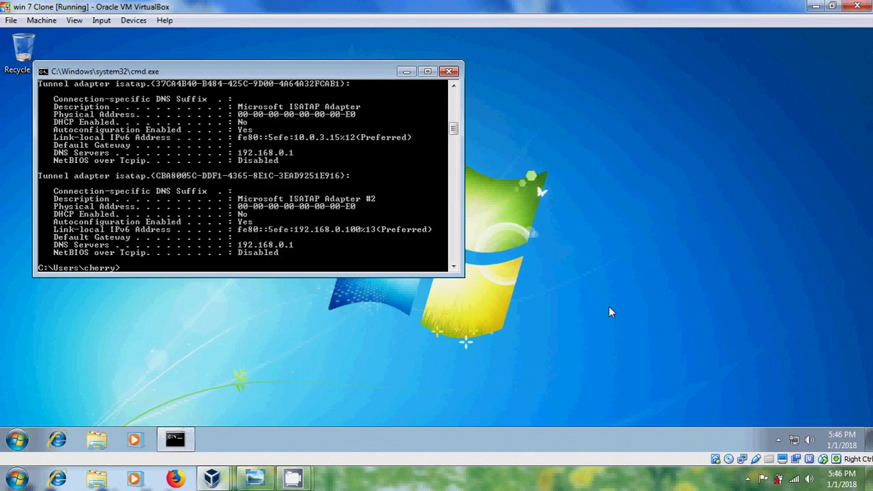
{"action": "left_click", "coordinate": [428, 72]}
{"action": "scroll", "coordinate": [427, 106], "scroll_direction": "up", "scroll_amount": 9}
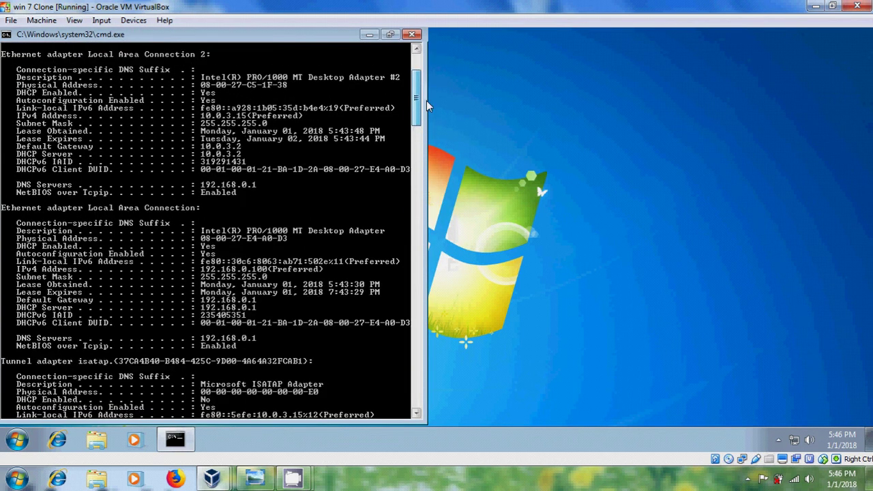
{"action": "scroll", "coordinate": [427, 106], "scroll_direction": "up", "scroll_amount": 5}
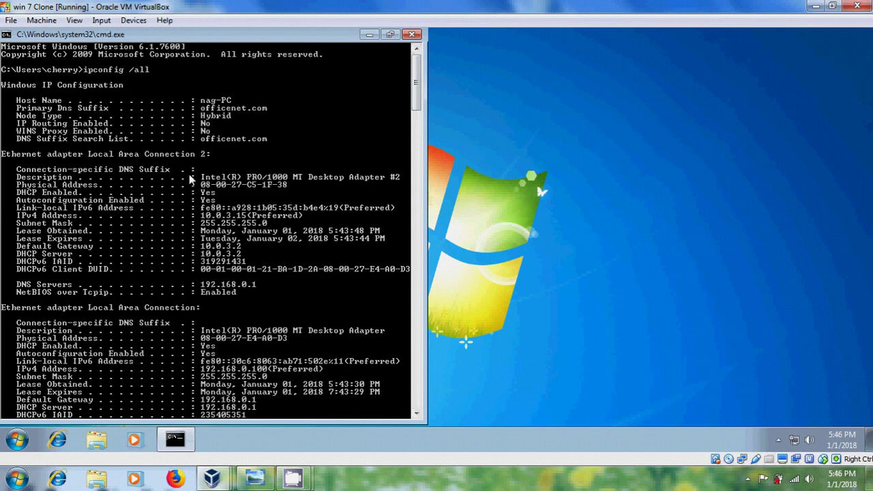
{"action": "scroll", "coordinate": [422, 116], "scroll_direction": "down", "scroll_amount": 3}
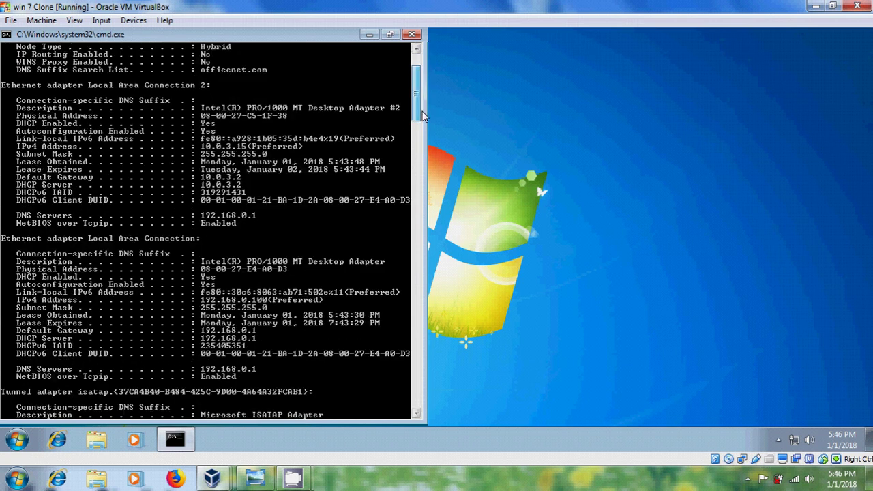
{"action": "scroll", "coordinate": [421, 116], "scroll_direction": "down", "scroll_amount": 6}
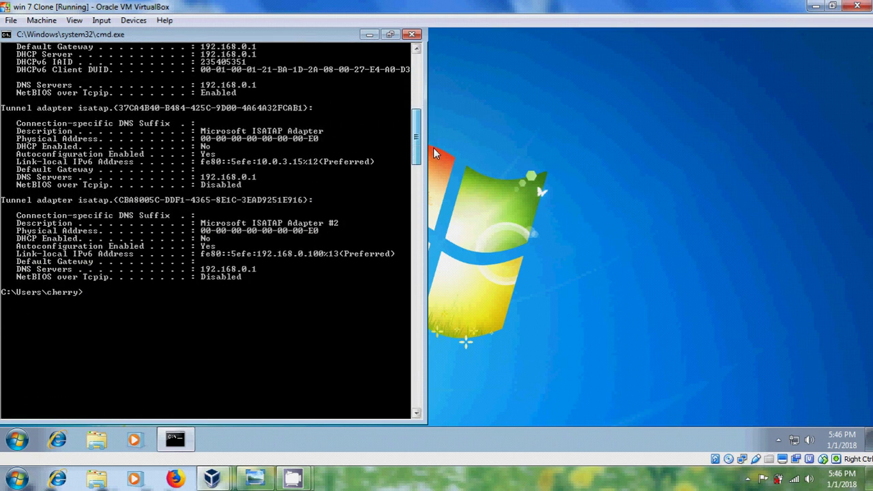
{"action": "left_click", "coordinate": [412, 34]}
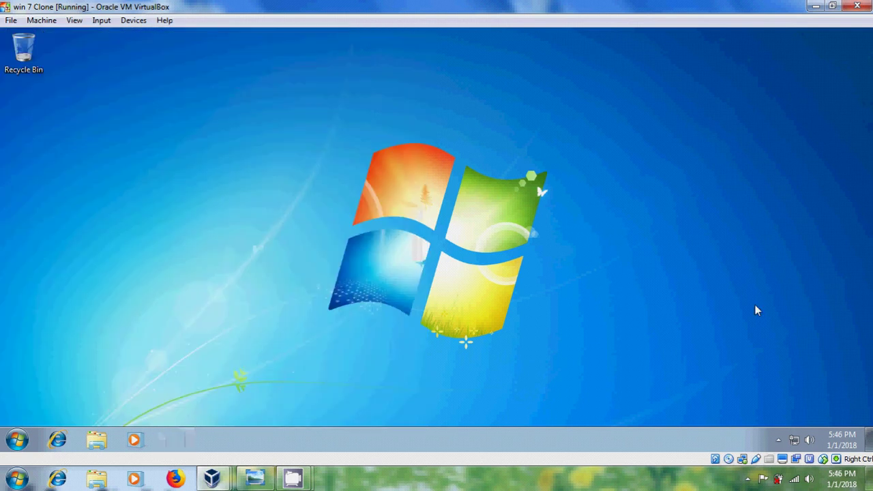
Step: From Network and Sharing Center, start a new Connect to a workplace connection
{"action": "left_click", "coordinate": [794, 440]}
{"action": "left_click", "coordinate": [808, 415]}
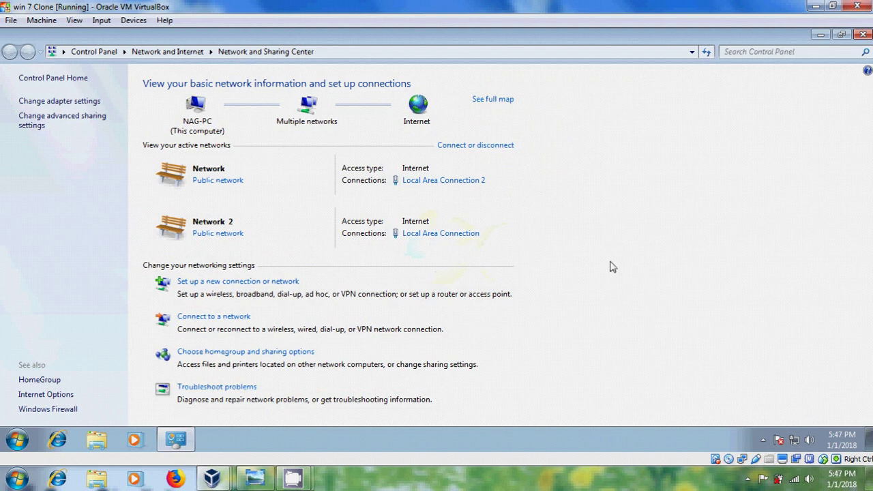
{"action": "left_click", "coordinate": [283, 284]}
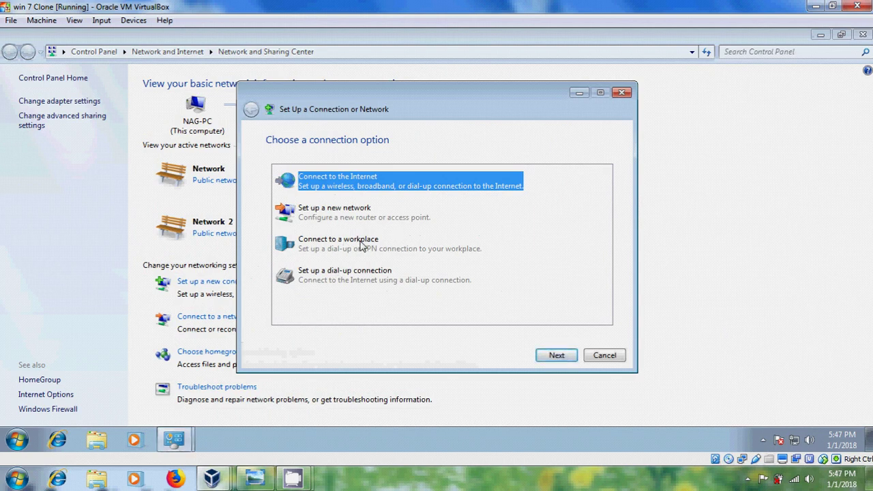
{"action": "left_click", "coordinate": [364, 247]}
{"action": "left_click", "coordinate": [563, 358]}
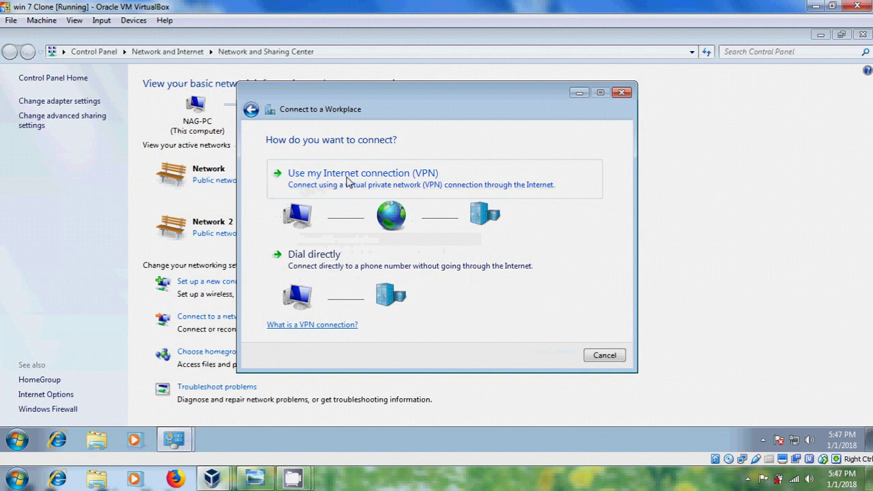
Step: Create a VPN to 192.168.0.10 with officenet domain credentials, without connecting now
{"action": "left_click", "coordinate": [435, 183]}
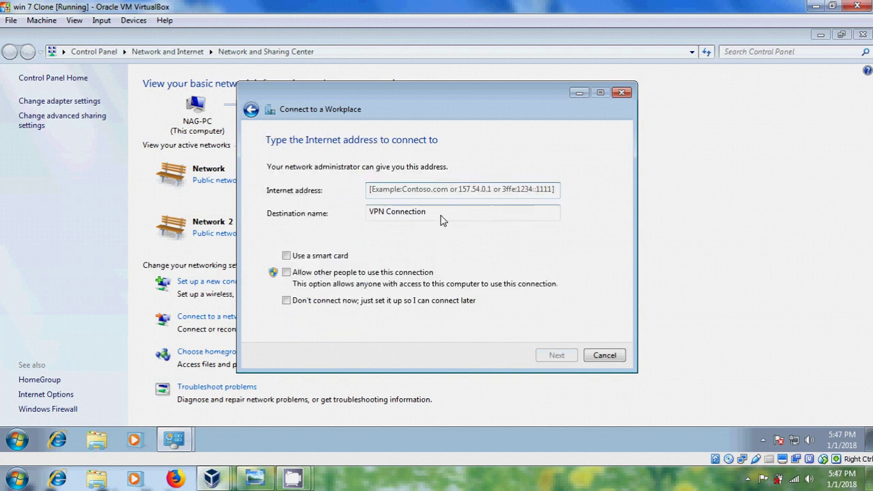
{"action": "type", "text": "192.168.0.10"}
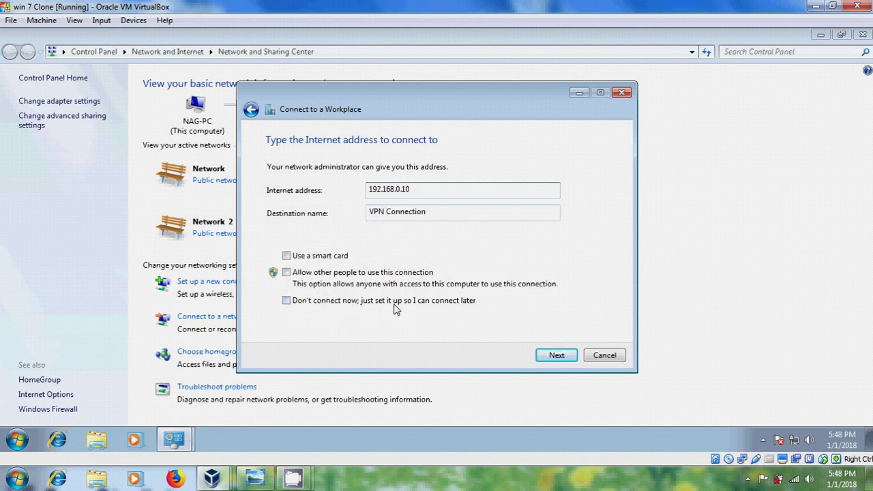
{"action": "left_click", "coordinate": [287, 302]}
{"action": "left_click", "coordinate": [565, 357]}
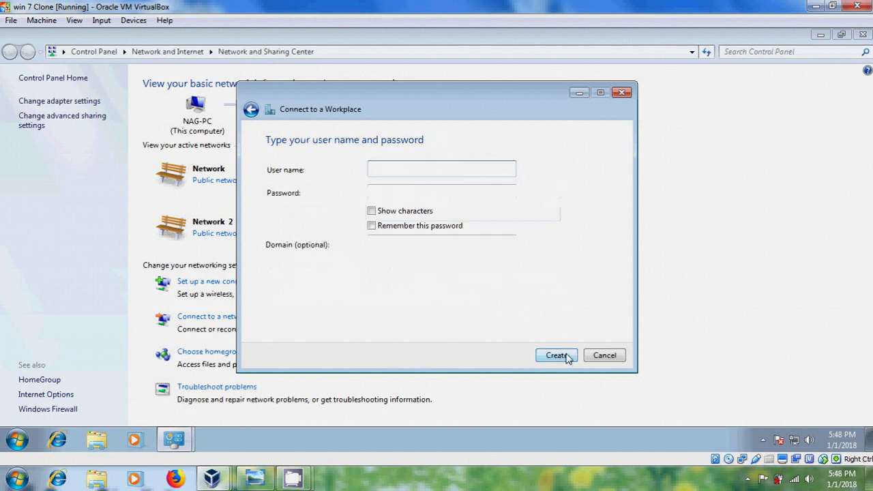
{"action": "type", "text": "officenet"}
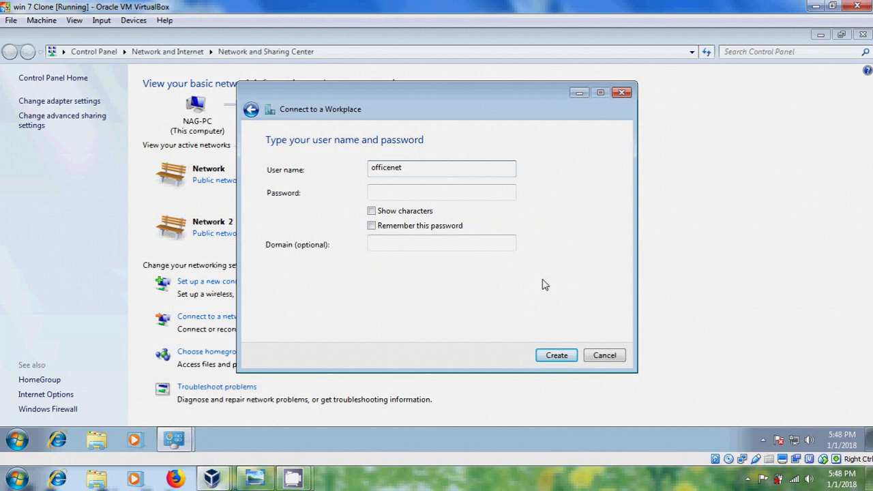
{"action": "type", "text": "\\cherry"}
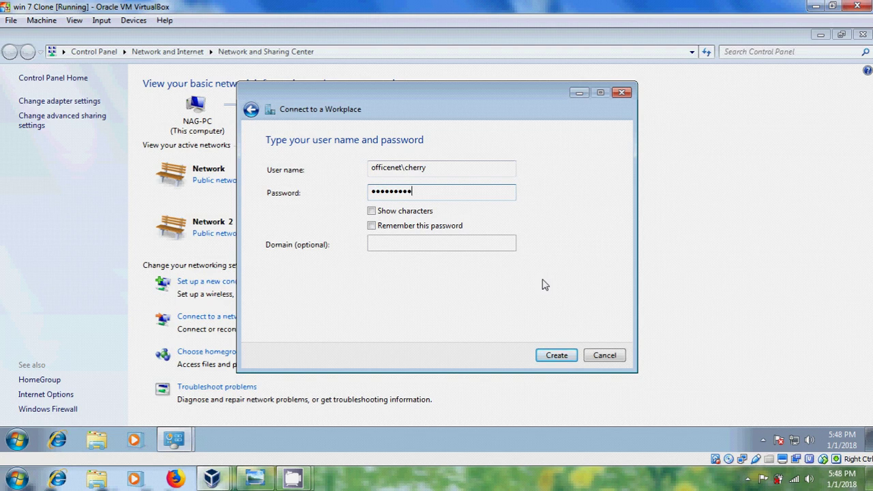
{"action": "left_click", "coordinate": [556, 356]}
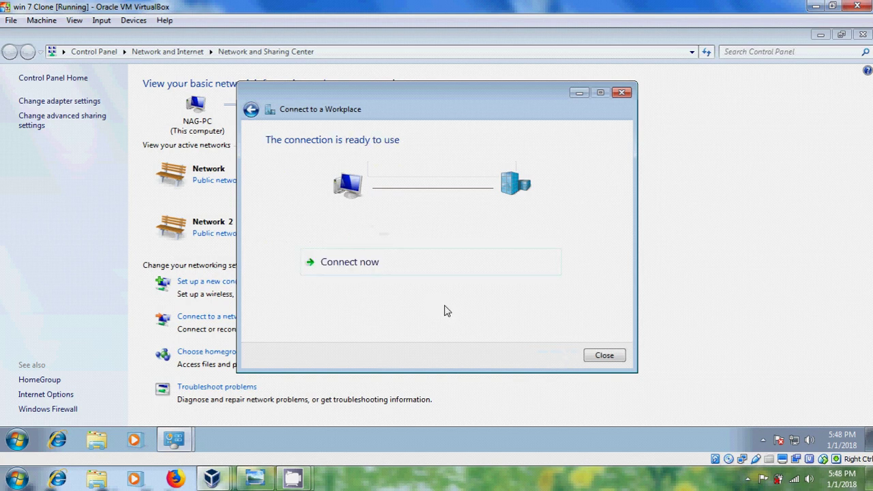
Step: Close the wizard and connect VPN Connection from the network connections list
{"action": "left_click", "coordinate": [604, 355]}
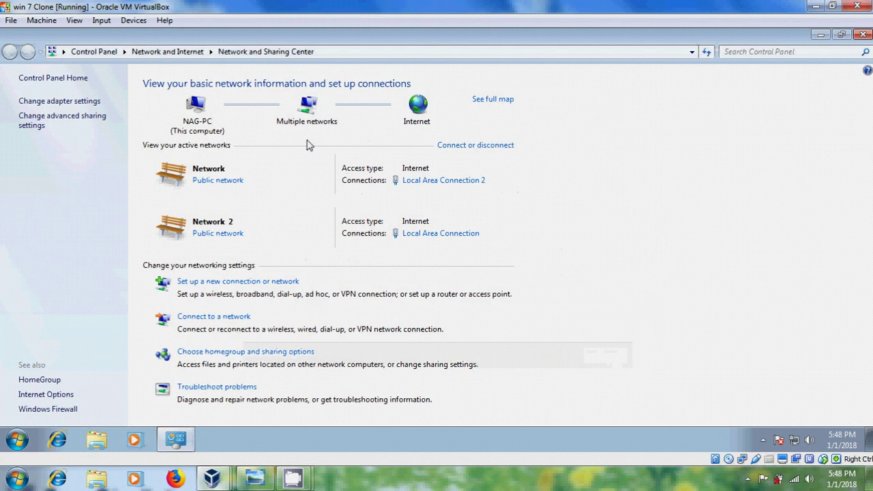
{"action": "left_click", "coordinate": [56, 101]}
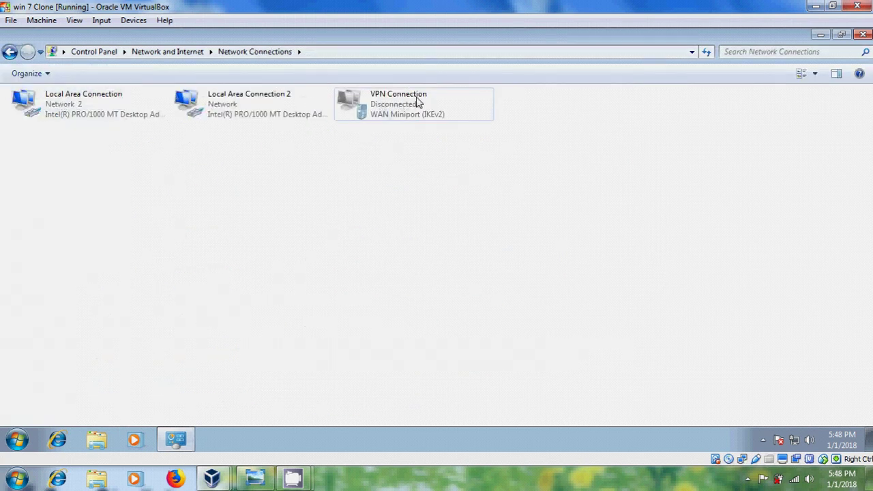
{"action": "left_click", "coordinate": [403, 104]}
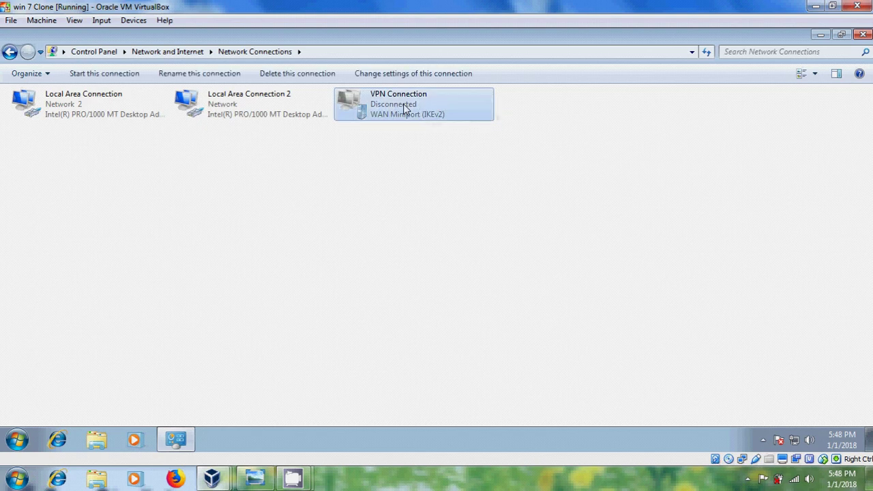
{"action": "right_click", "coordinate": [403, 104]}
{"action": "left_click", "coordinate": [449, 115]}
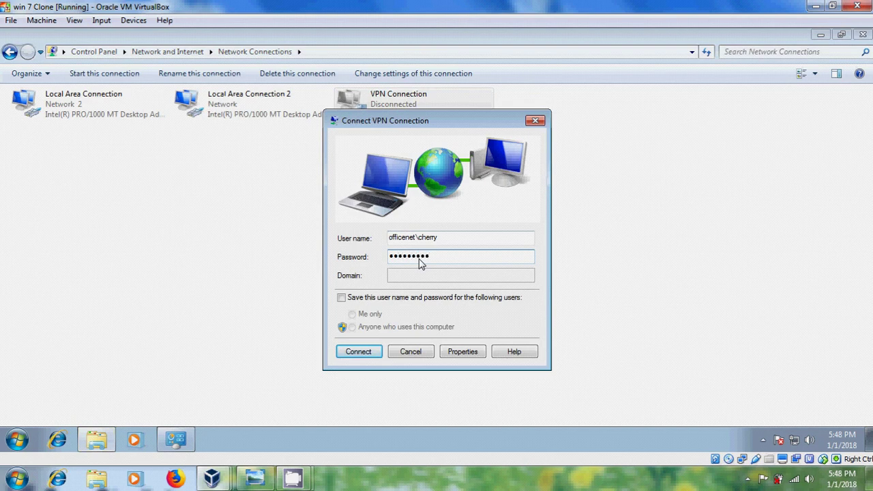
{"action": "left_click", "coordinate": [368, 354]}
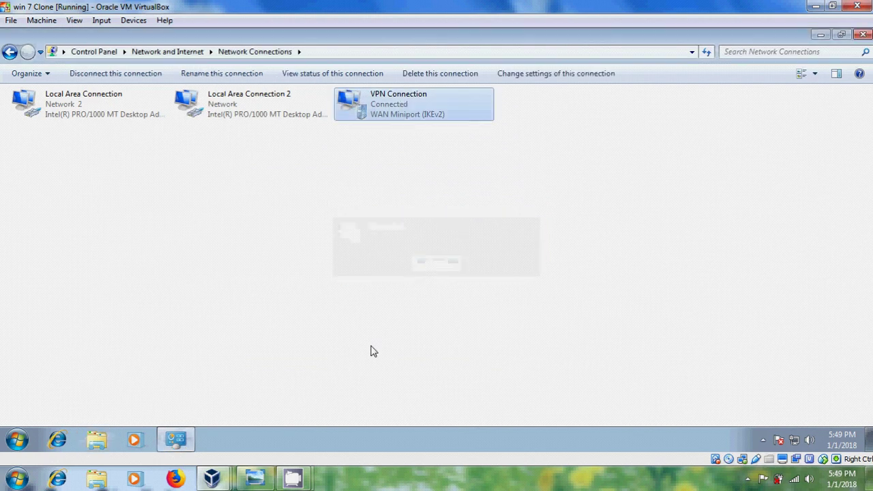
{"action": "right_click", "coordinate": [419, 101]}
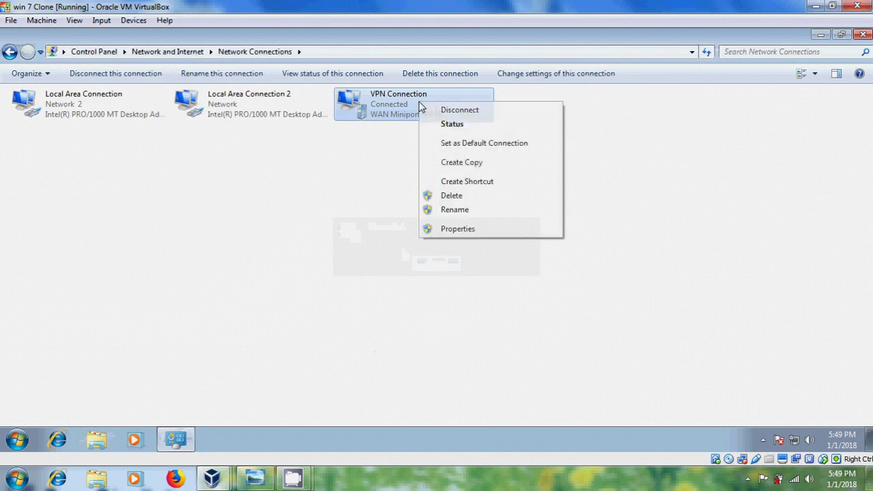
{"action": "left_click", "coordinate": [489, 231]}
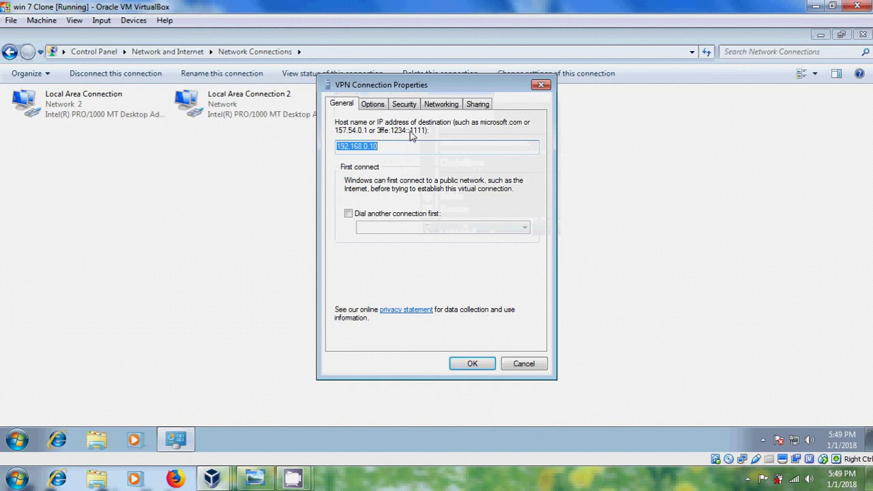
{"action": "left_click", "coordinate": [413, 111]}
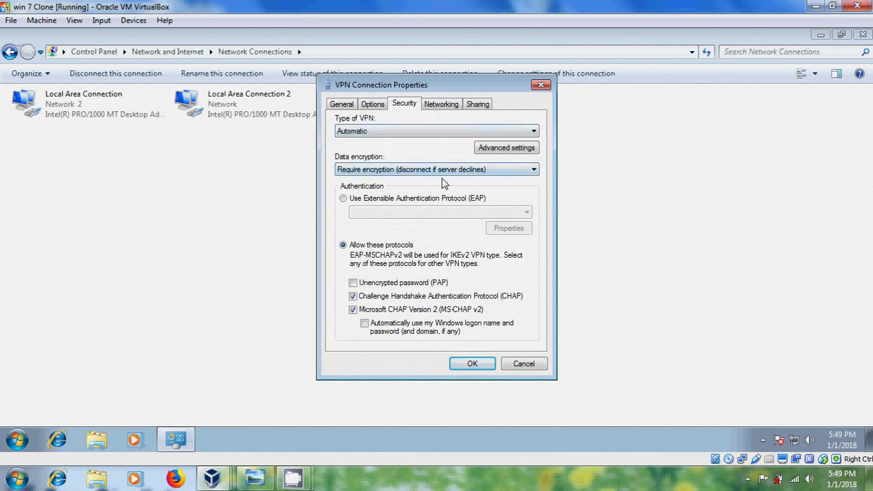
{"action": "left_click", "coordinate": [450, 108]}
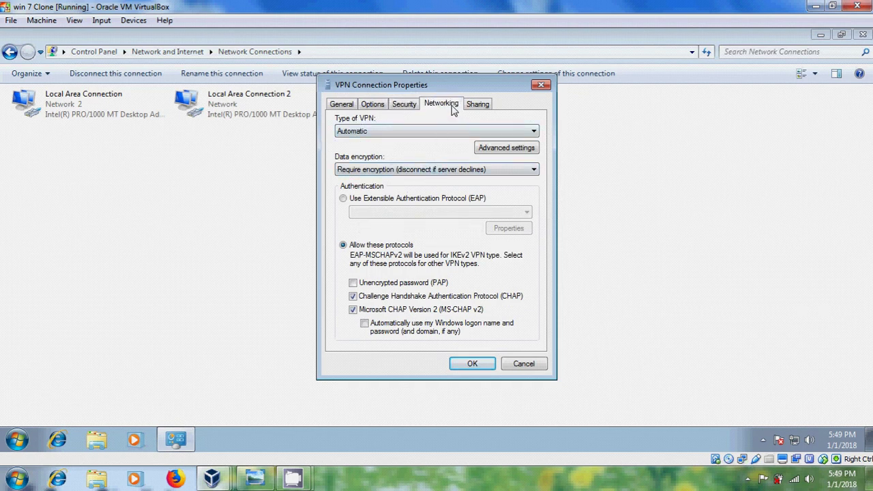
{"action": "left_click", "coordinate": [478, 103]}
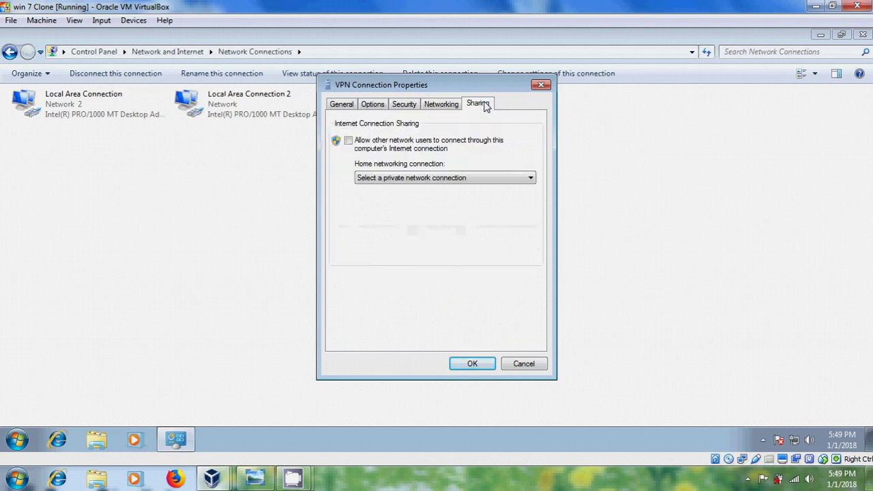
{"action": "left_click", "coordinate": [377, 109]}
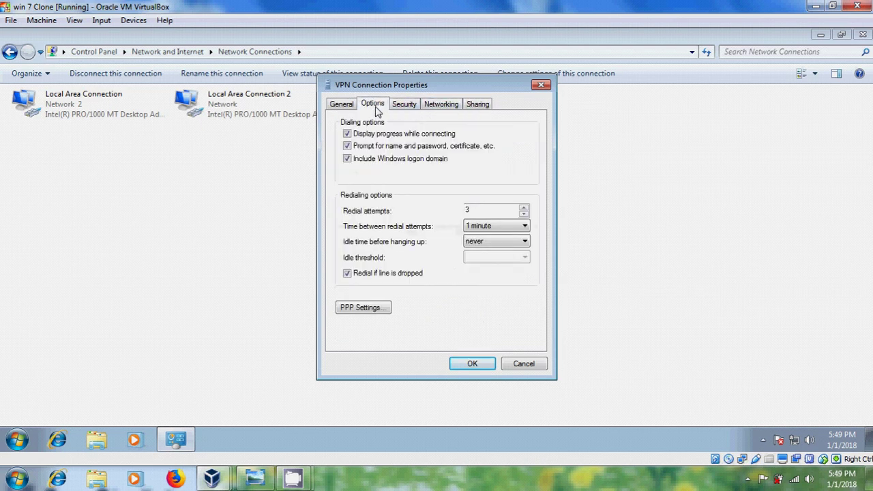
{"action": "left_click", "coordinate": [362, 308]}
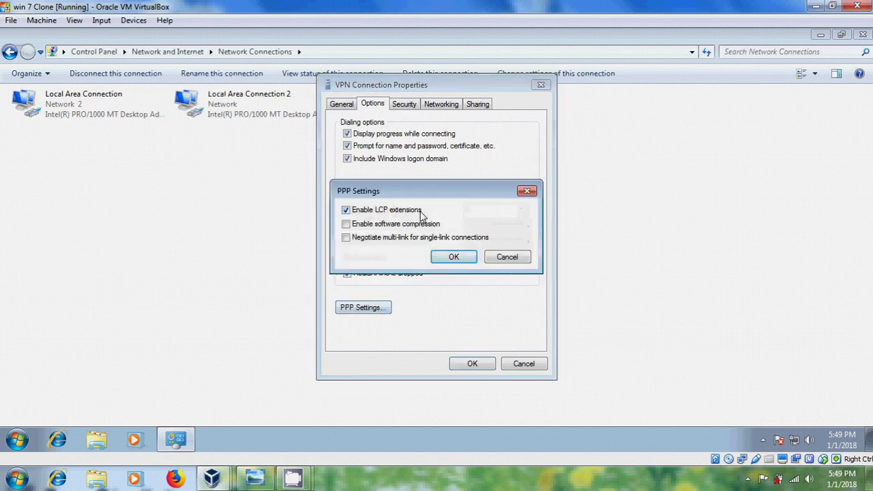
{"action": "left_click", "coordinate": [522, 258]}
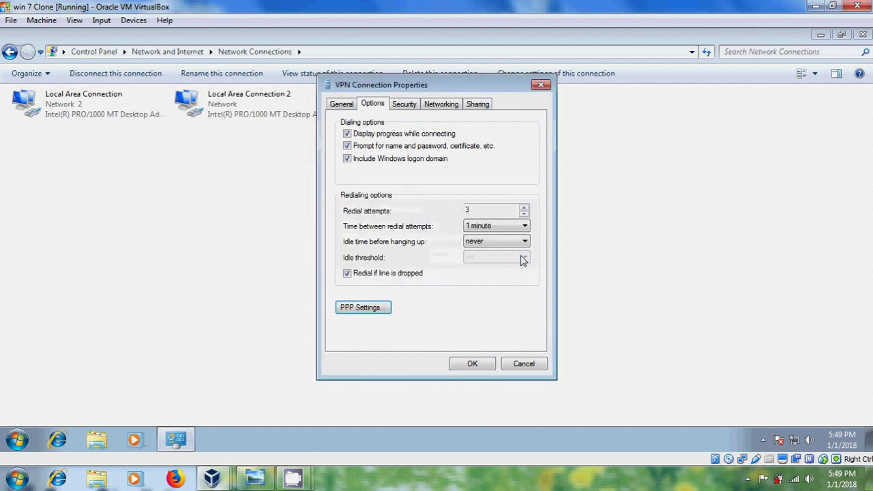
{"action": "left_click", "coordinate": [544, 367]}
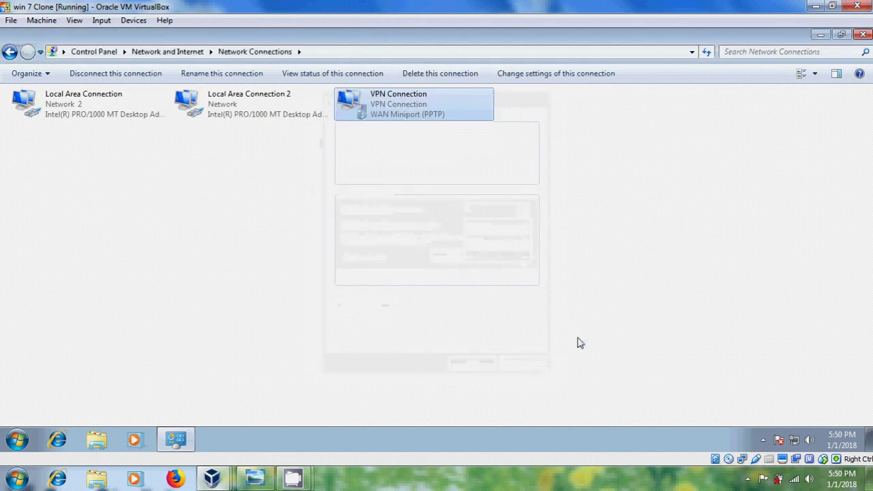
{"action": "left_click", "coordinate": [794, 442]}
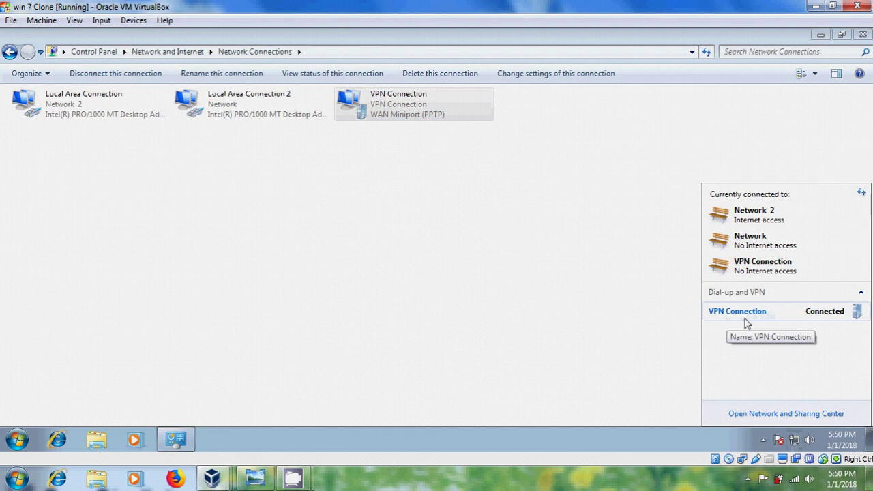
{"action": "left_click", "coordinate": [347, 320]}
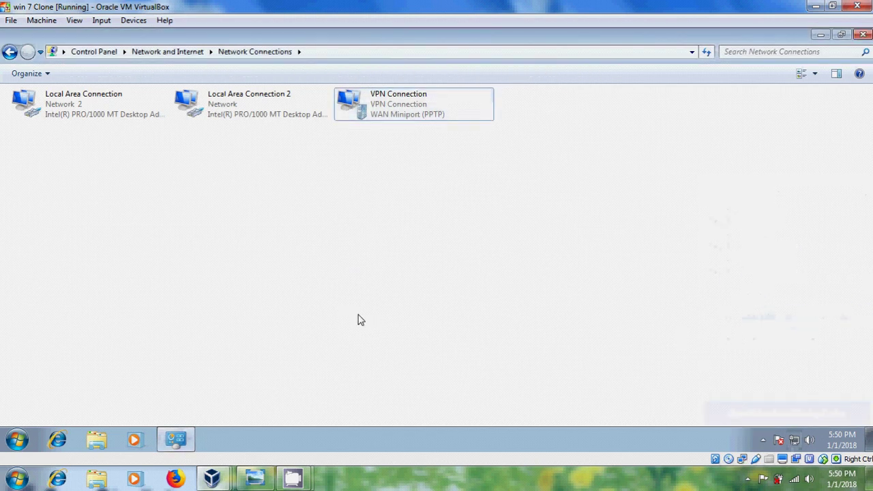
{"action": "left_click", "coordinate": [4, 437]}
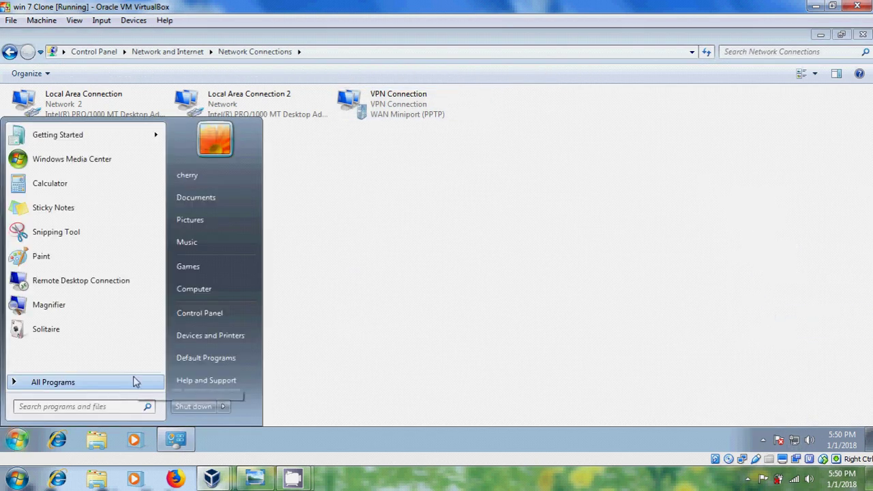
{"action": "type", "text": "cmd"}
{"action": "key", "text": "Return"}
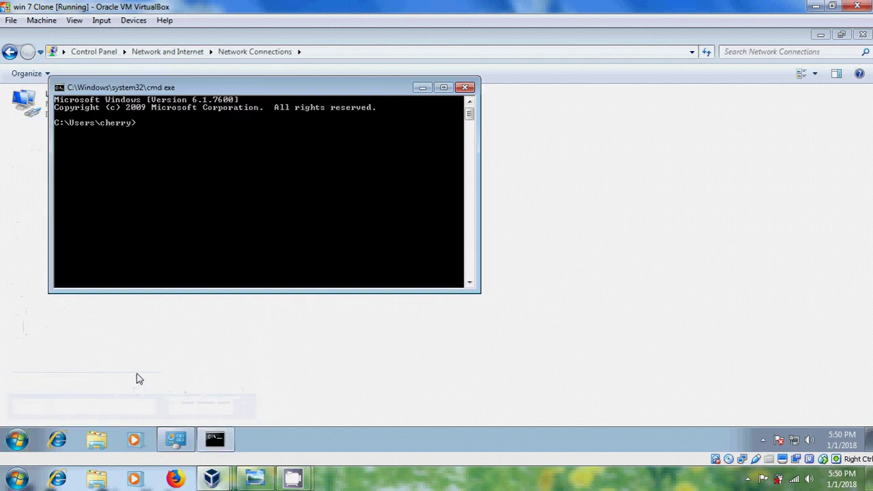
{"action": "type", "text": "ipconfig /all"}
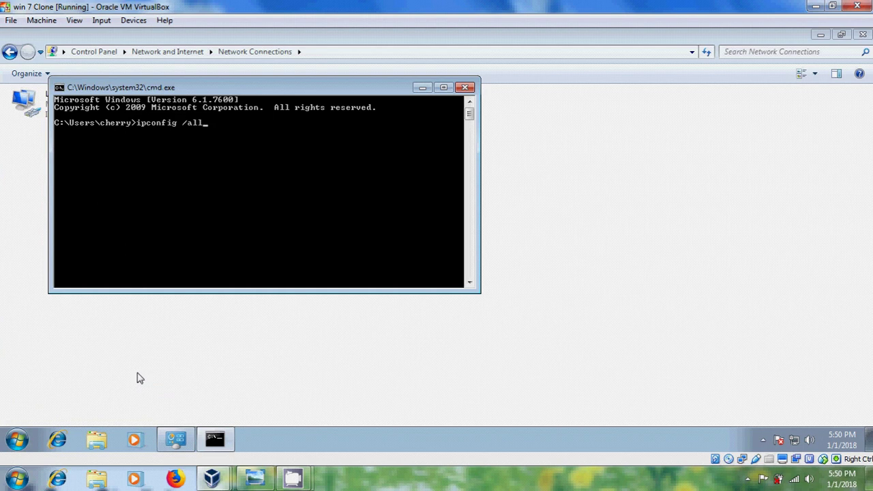
{"action": "key", "text": "Return"}
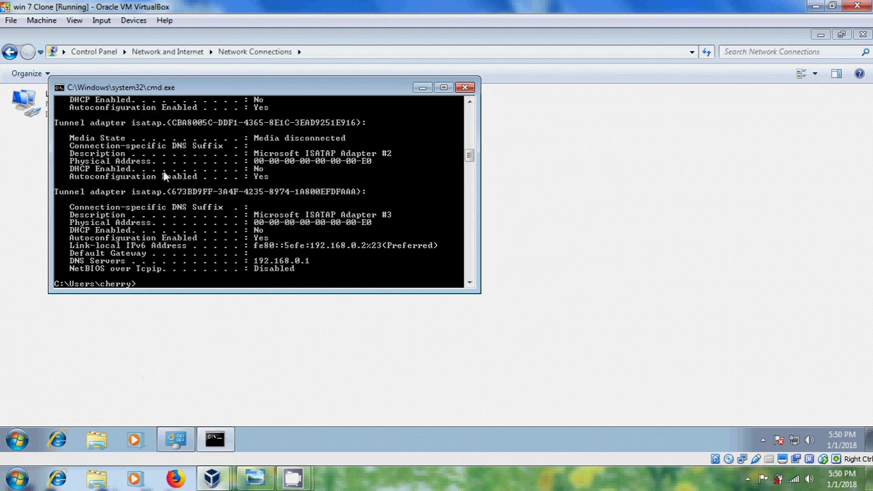
{"action": "left_click", "coordinate": [441, 88]}
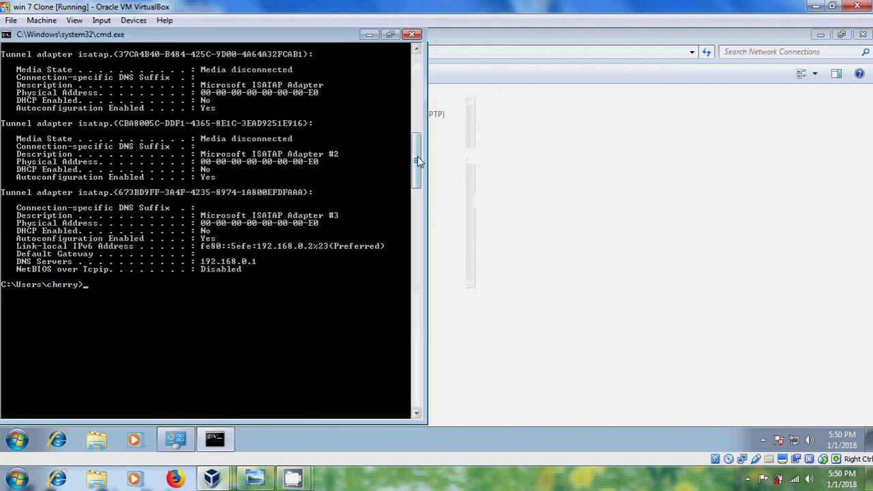
{"action": "left_click_drag", "start_coordinate": [418, 157], "coordinate": [420, 63]}
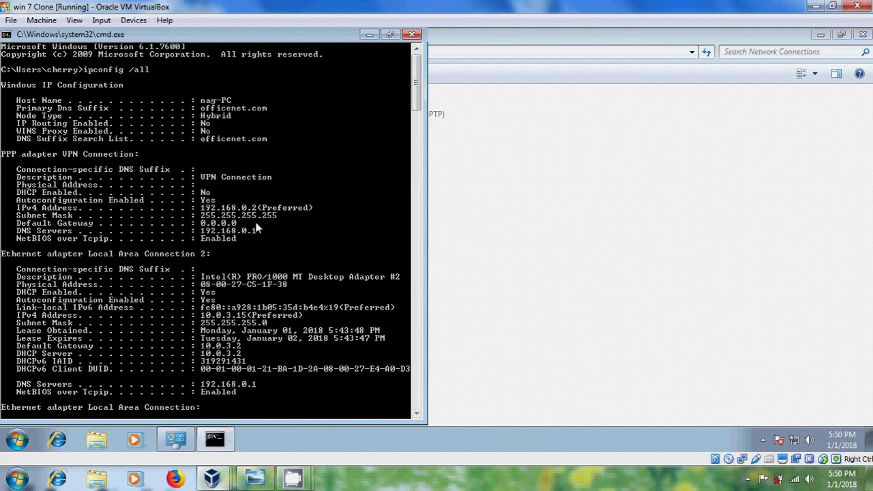
{"action": "left_click", "coordinate": [412, 34]}
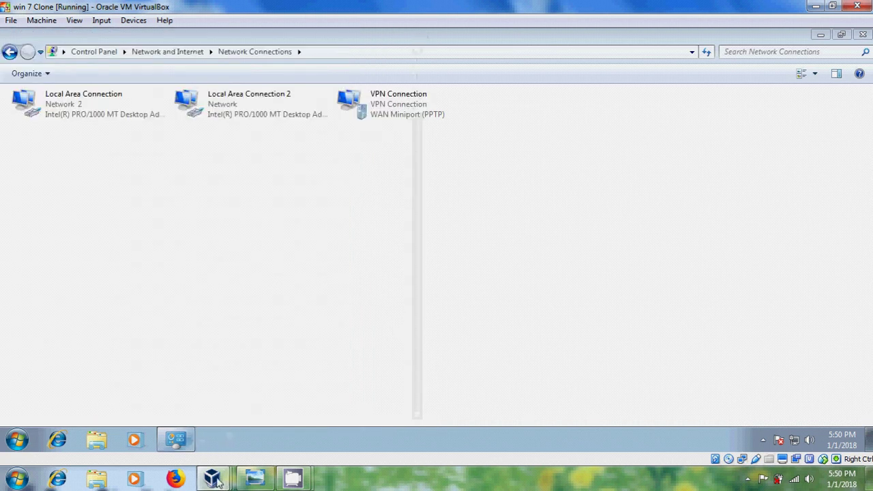
Step: On the server, minimize NPS and show Remote Access Clients with wider tree pane and User Name column
{"action": "mouse_move", "coordinate": [216, 480]}
{"action": "left_click", "coordinate": [240, 430]}
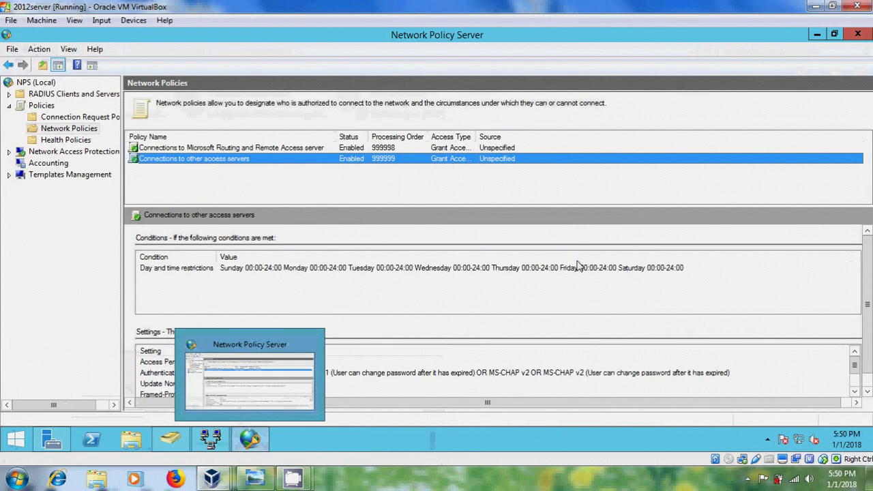
{"action": "left_click", "coordinate": [818, 34]}
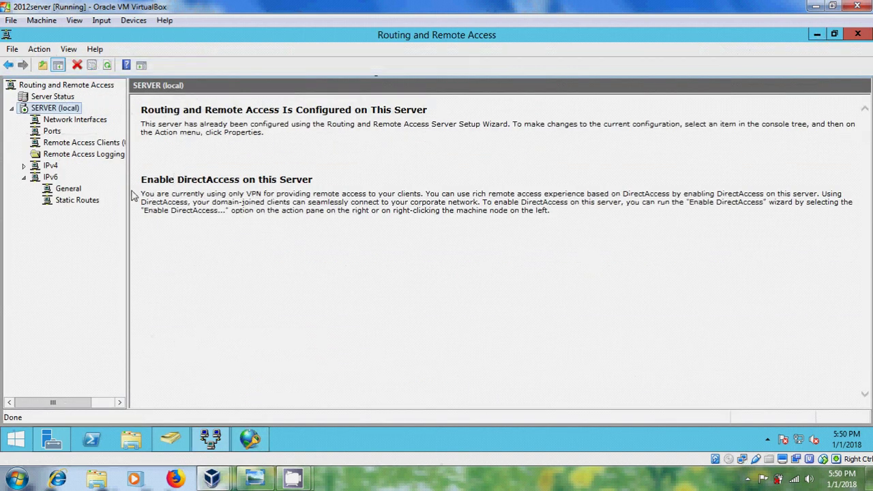
{"action": "left_click_drag", "start_coordinate": [127, 189], "coordinate": [179, 188]}
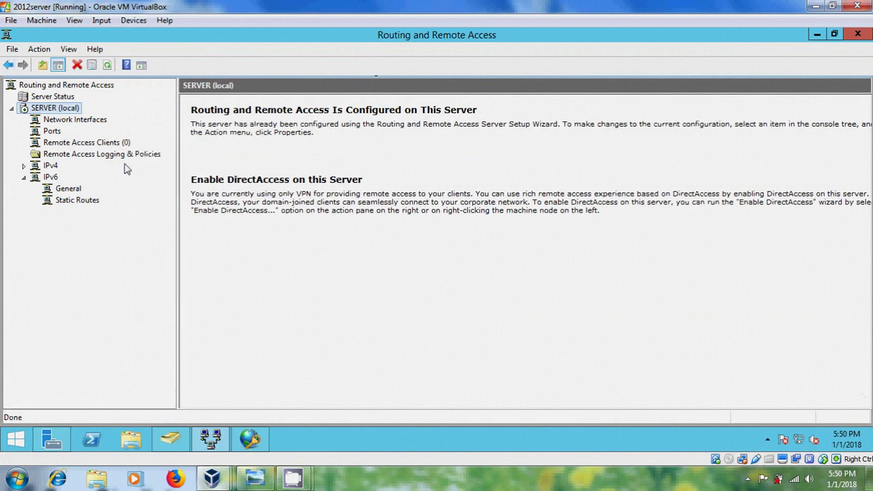
{"action": "left_click", "coordinate": [106, 146]}
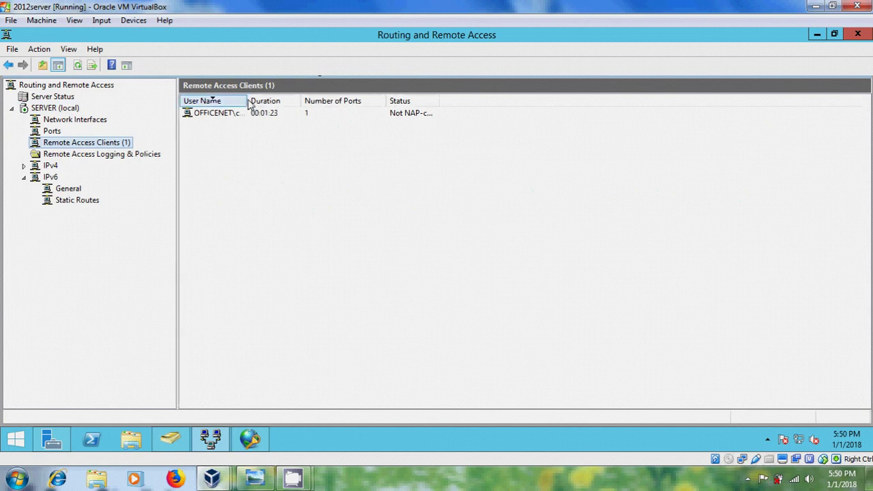
{"action": "left_click_drag", "start_coordinate": [248, 101], "coordinate": [318, 102]}
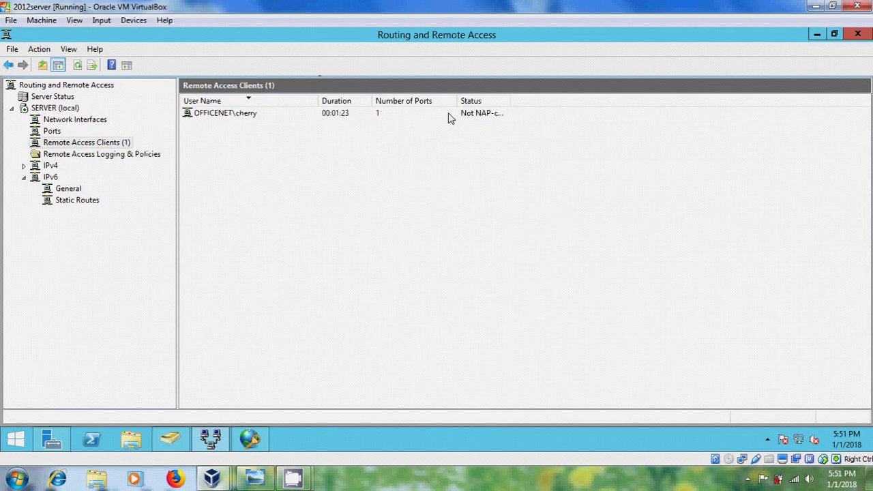
Step: Show the RRAS Ports list down to the active WAN Miniport (PPTP) port, then bring back the title image
{"action": "left_click", "coordinate": [53, 131]}
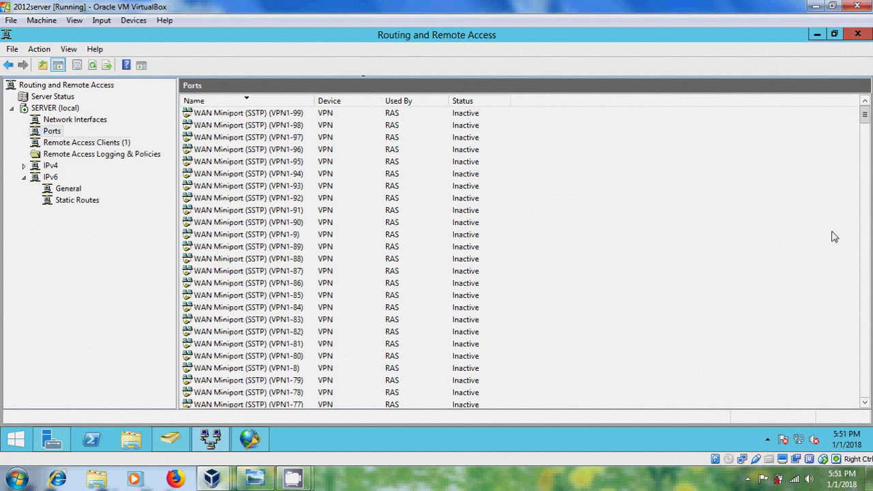
{"action": "left_click_drag", "start_coordinate": [870, 120], "coordinate": [865, 279]}
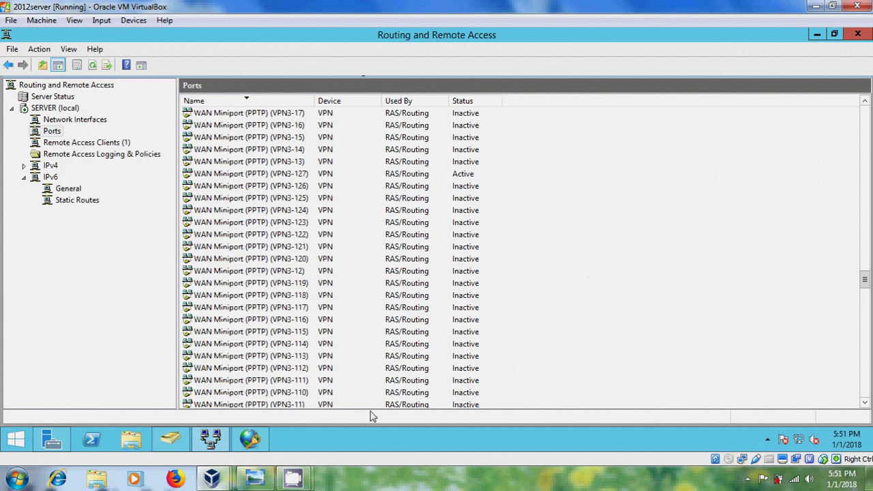
{"action": "left_click", "coordinate": [254, 478]}
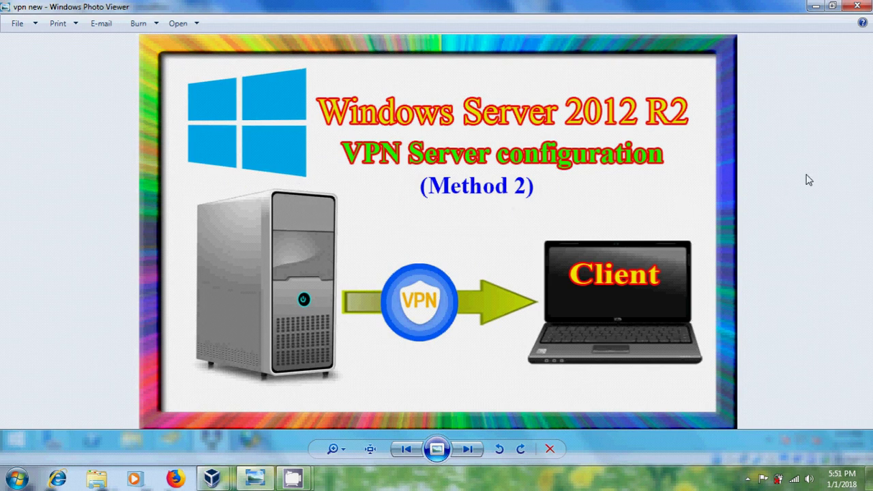
Step: Minimize the Photo Viewer title image to reveal the VirtualBox Manager
{"action": "left_click", "coordinate": [813, 7]}
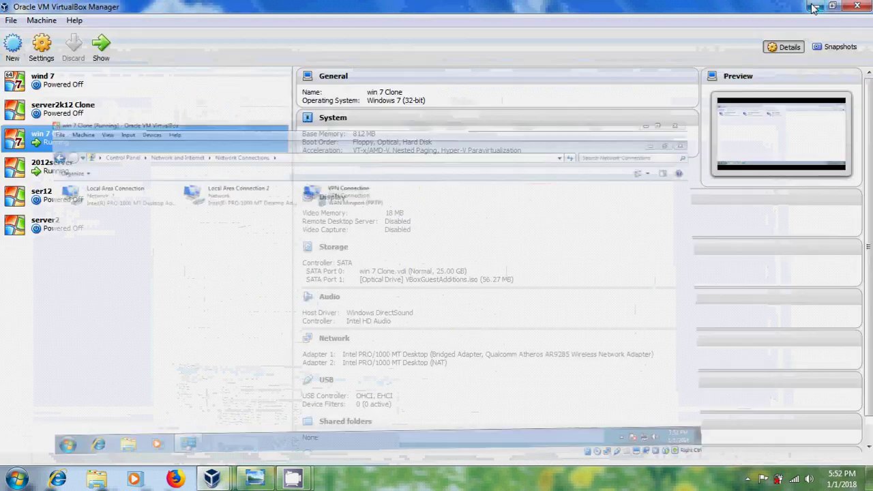